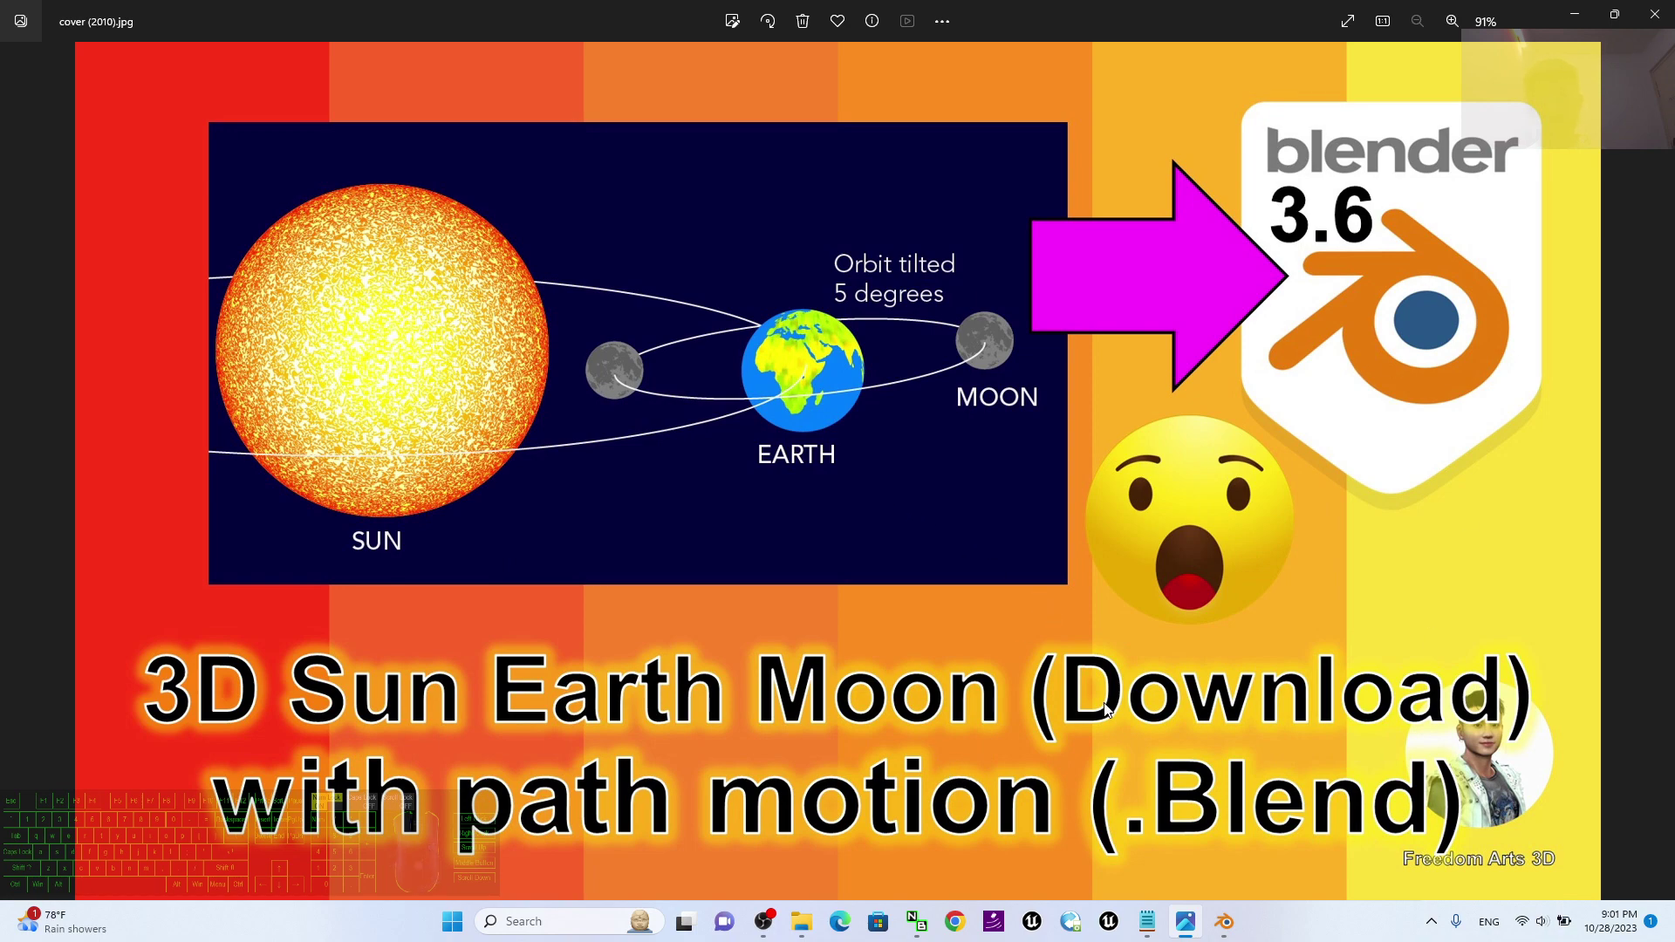
Switch to the Sun, Earth and Moon scene and orbit until Earth appears below the sun.
{"action": "left_click", "coordinate": [1223, 921]}
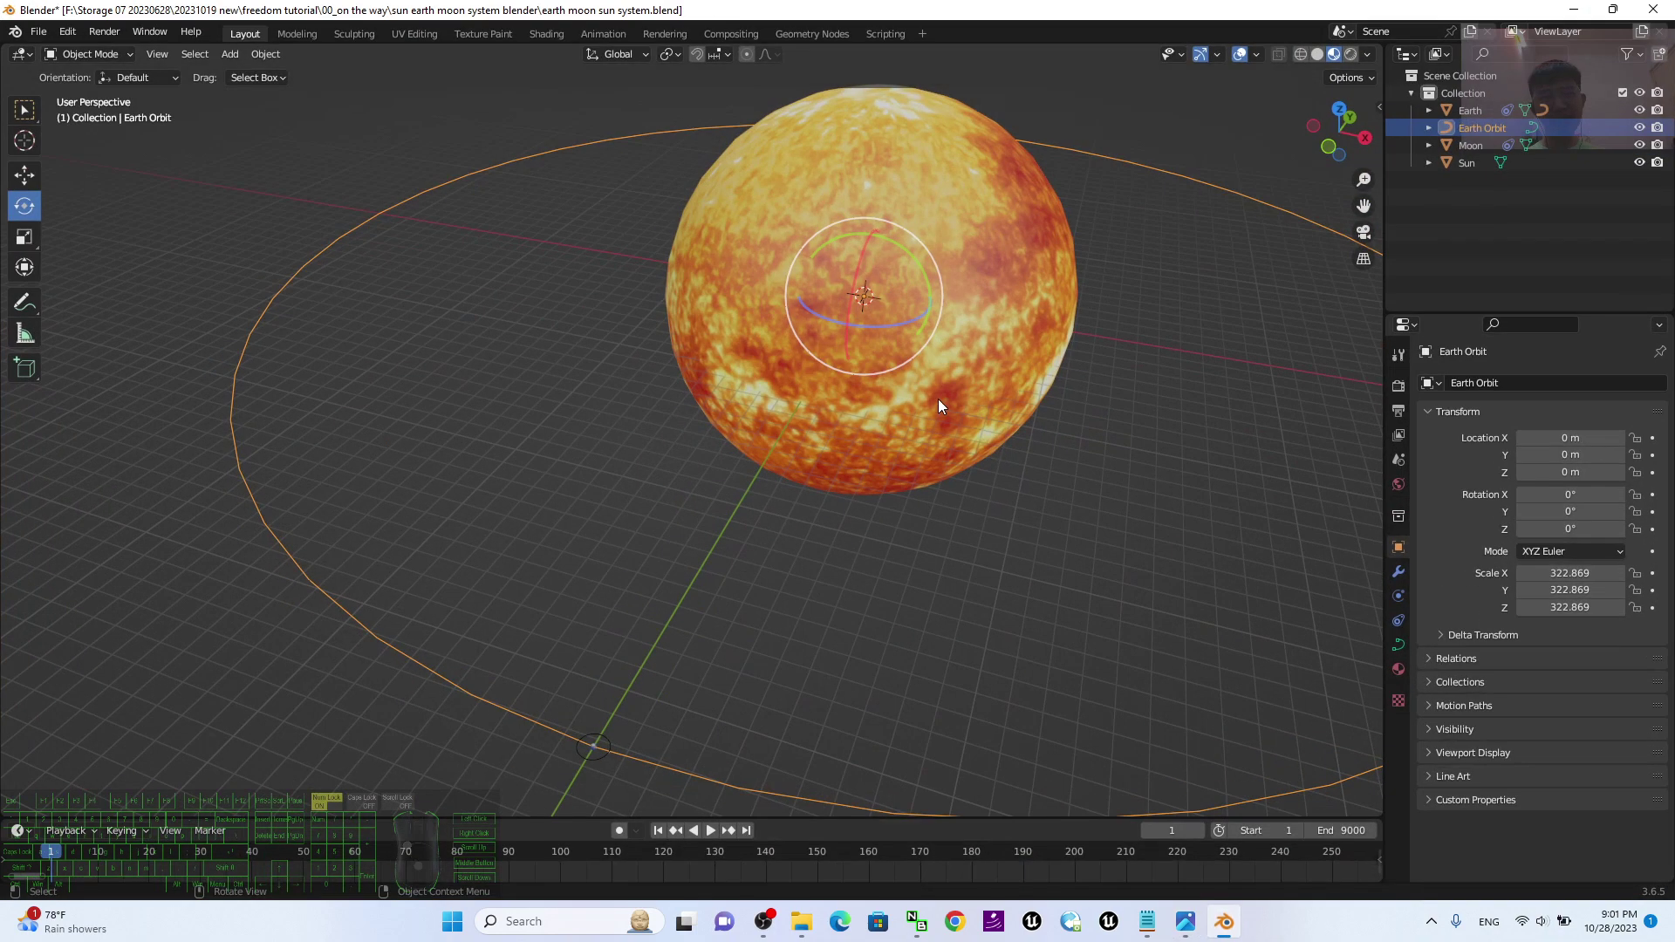
{"action": "scroll", "coordinate": [923, 304], "scroll_direction": "up", "scroll_amount": 5}
{"action": "scroll", "coordinate": [1052, 378], "scroll_direction": "down", "scroll_amount": 3}
{"action": "scroll", "coordinate": [1072, 423], "scroll_direction": "down", "scroll_amount": 1}
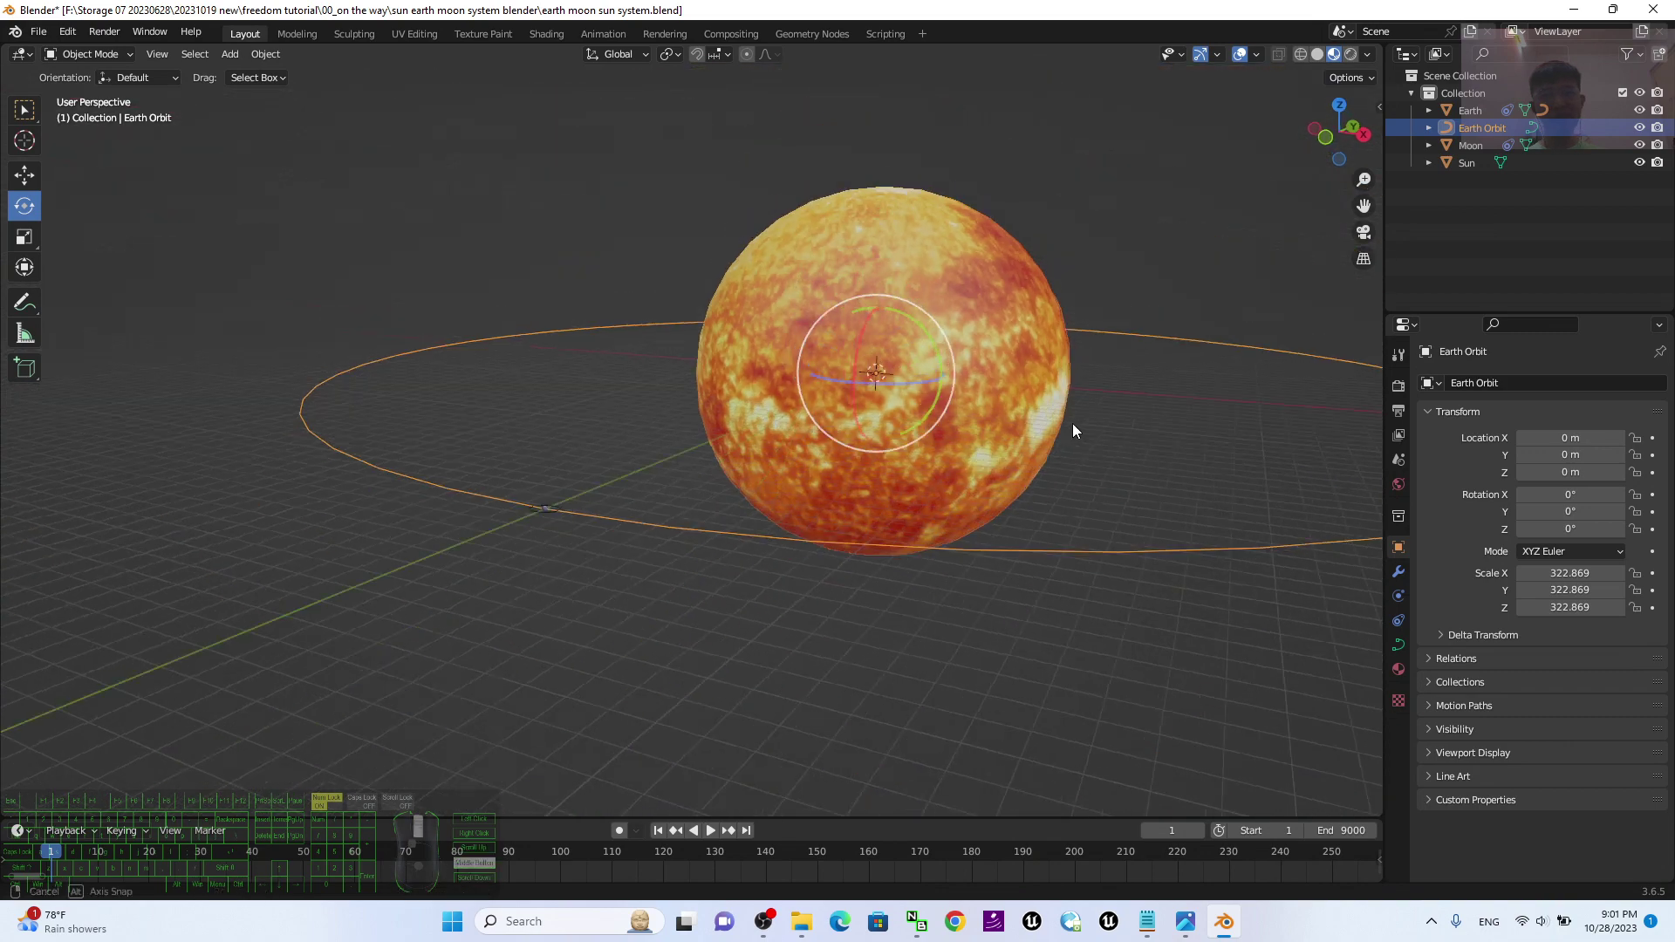
{"action": "scroll", "coordinate": [1113, 475], "scroll_direction": "up", "scroll_amount": 1}
{"action": "scroll", "coordinate": [1010, 482], "scroll_direction": "up", "scroll_amount": 1}
{"action": "scroll", "coordinate": [1010, 483], "scroll_direction": "down", "scroll_amount": 2}
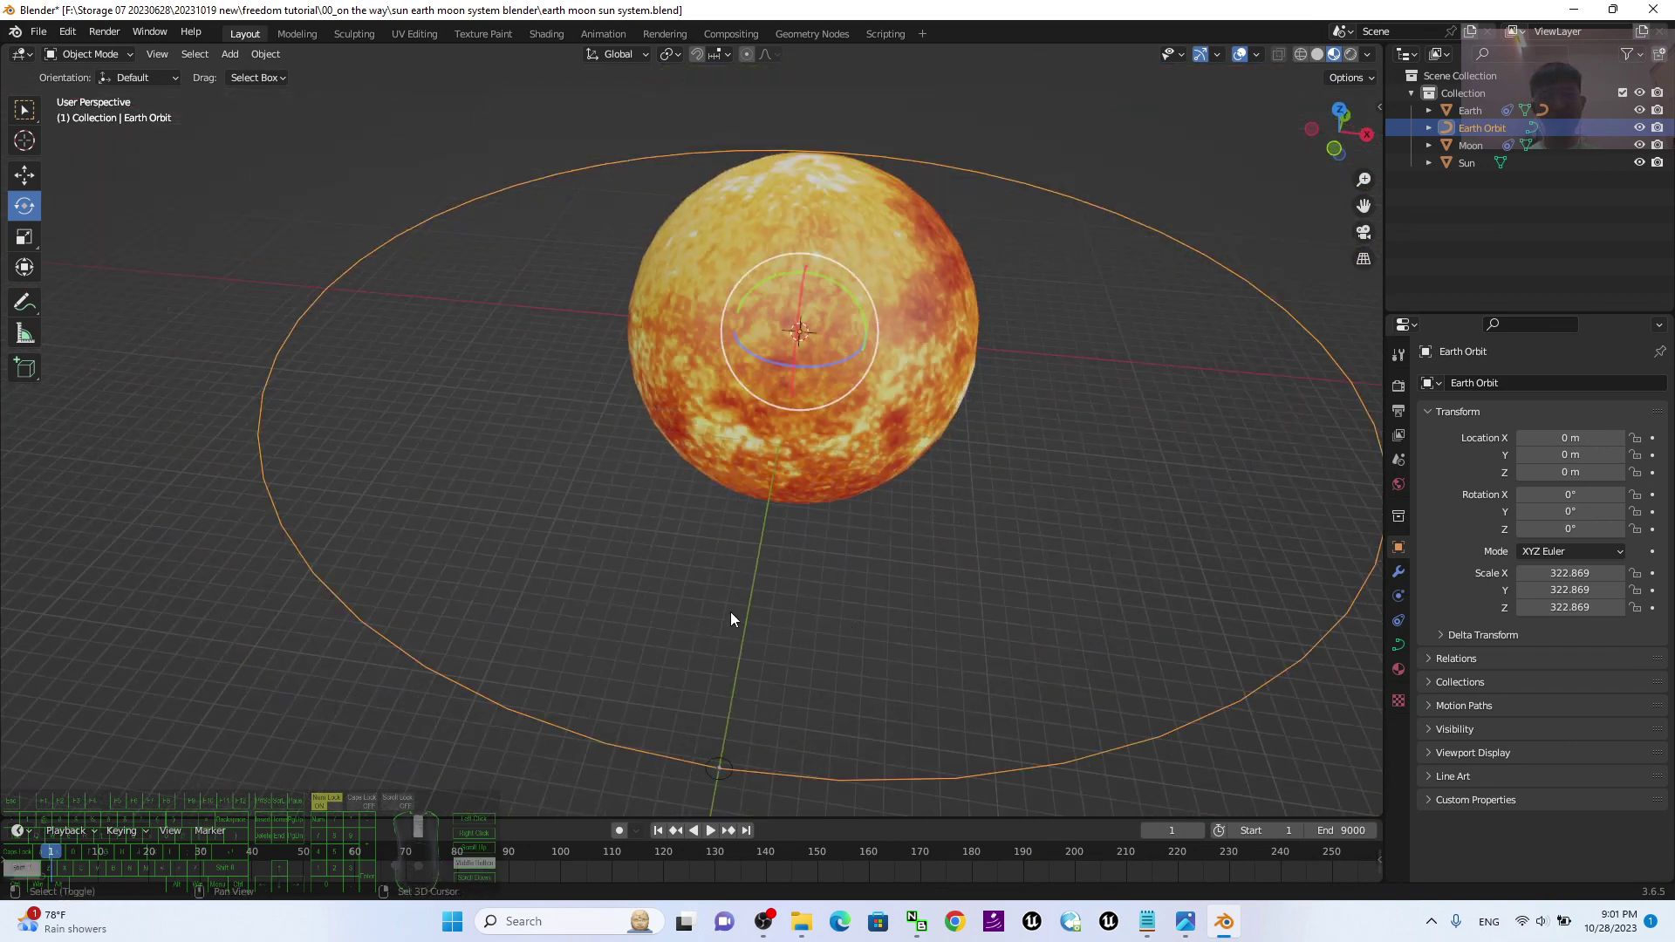
{"action": "middle_click_drag", "start_coordinate": [730, 611], "coordinate": [732, 491]}
{"action": "scroll", "coordinate": [866, 600], "scroll_direction": "up", "scroll_amount": 1}
{"action": "scroll", "coordinate": [866, 599], "scroll_direction": "up", "scroll_amount": 2}
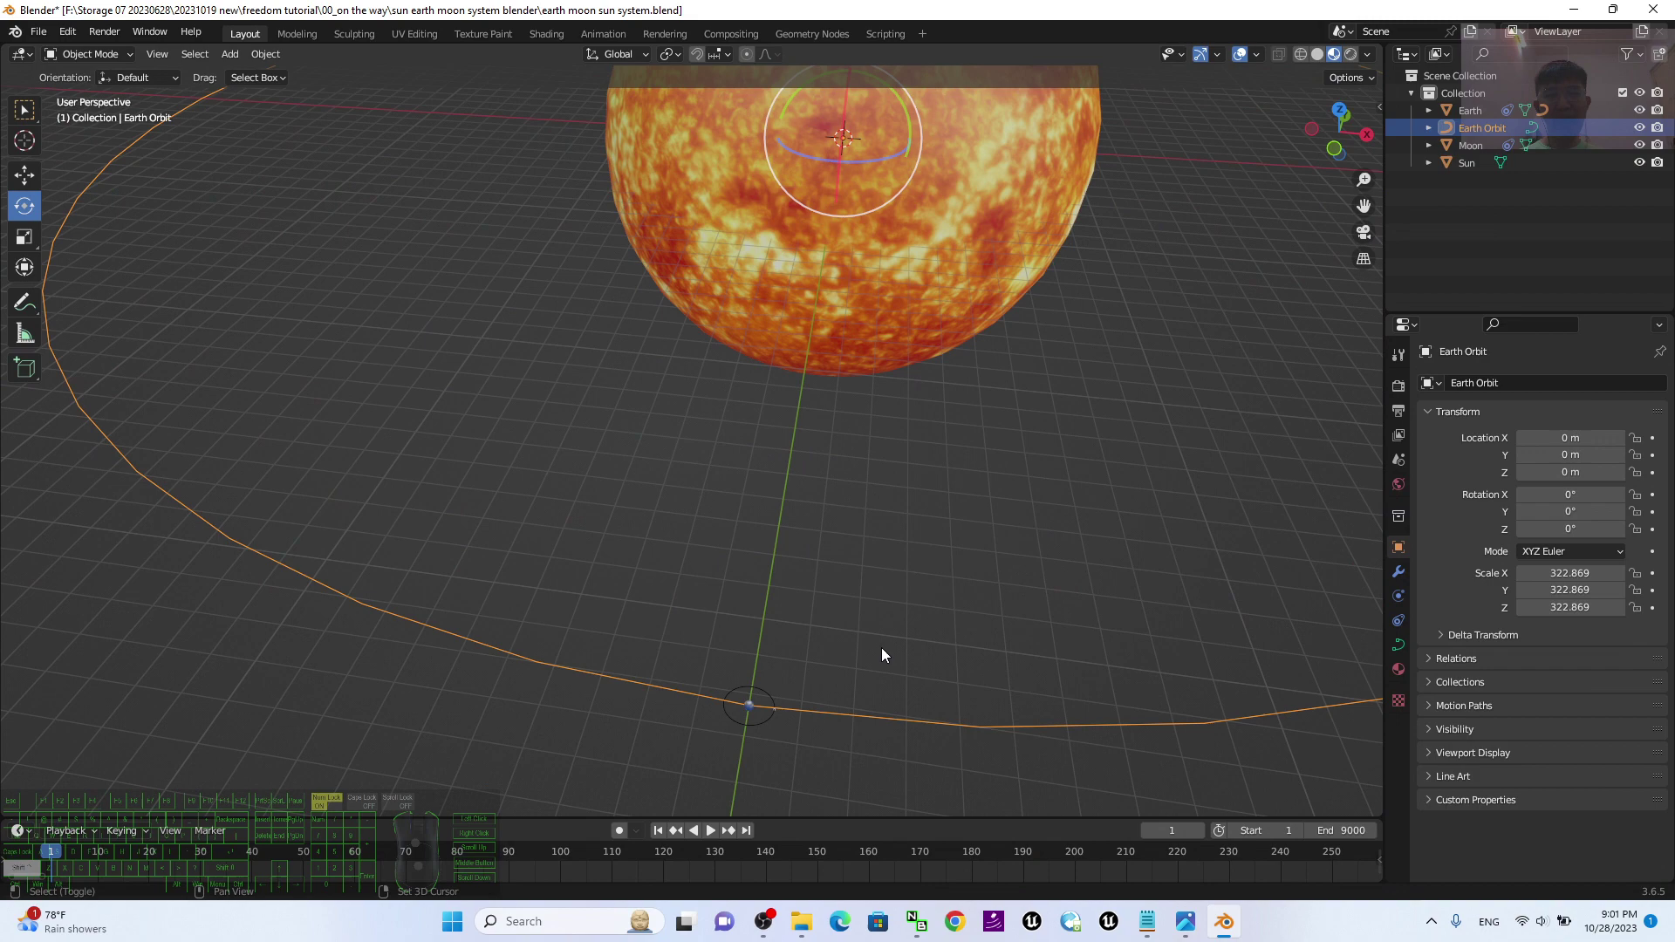
{"action": "scroll", "coordinate": [880, 648], "scroll_direction": "up", "scroll_amount": 1}
{"action": "scroll", "coordinate": [864, 569], "scroll_direction": "up", "scroll_amount": 2}
{"action": "scroll", "coordinate": [851, 598], "scroll_direction": "down", "scroll_amount": 2}
{"action": "mouse_move", "coordinate": [942, 636]}
{"action": "middle_mouse_down"}
{"action": "mouse_move", "coordinate": [860, 664]}
{"action": "mouse_move", "coordinate": [859, 414]}
{"action": "middle_mouse_up"}
{"action": "scroll", "coordinate": [860, 664], "scroll_direction": "up", "scroll_amount": 1}
{"action": "scroll", "coordinate": [859, 415], "scroll_direction": "up", "scroll_amount": 2}
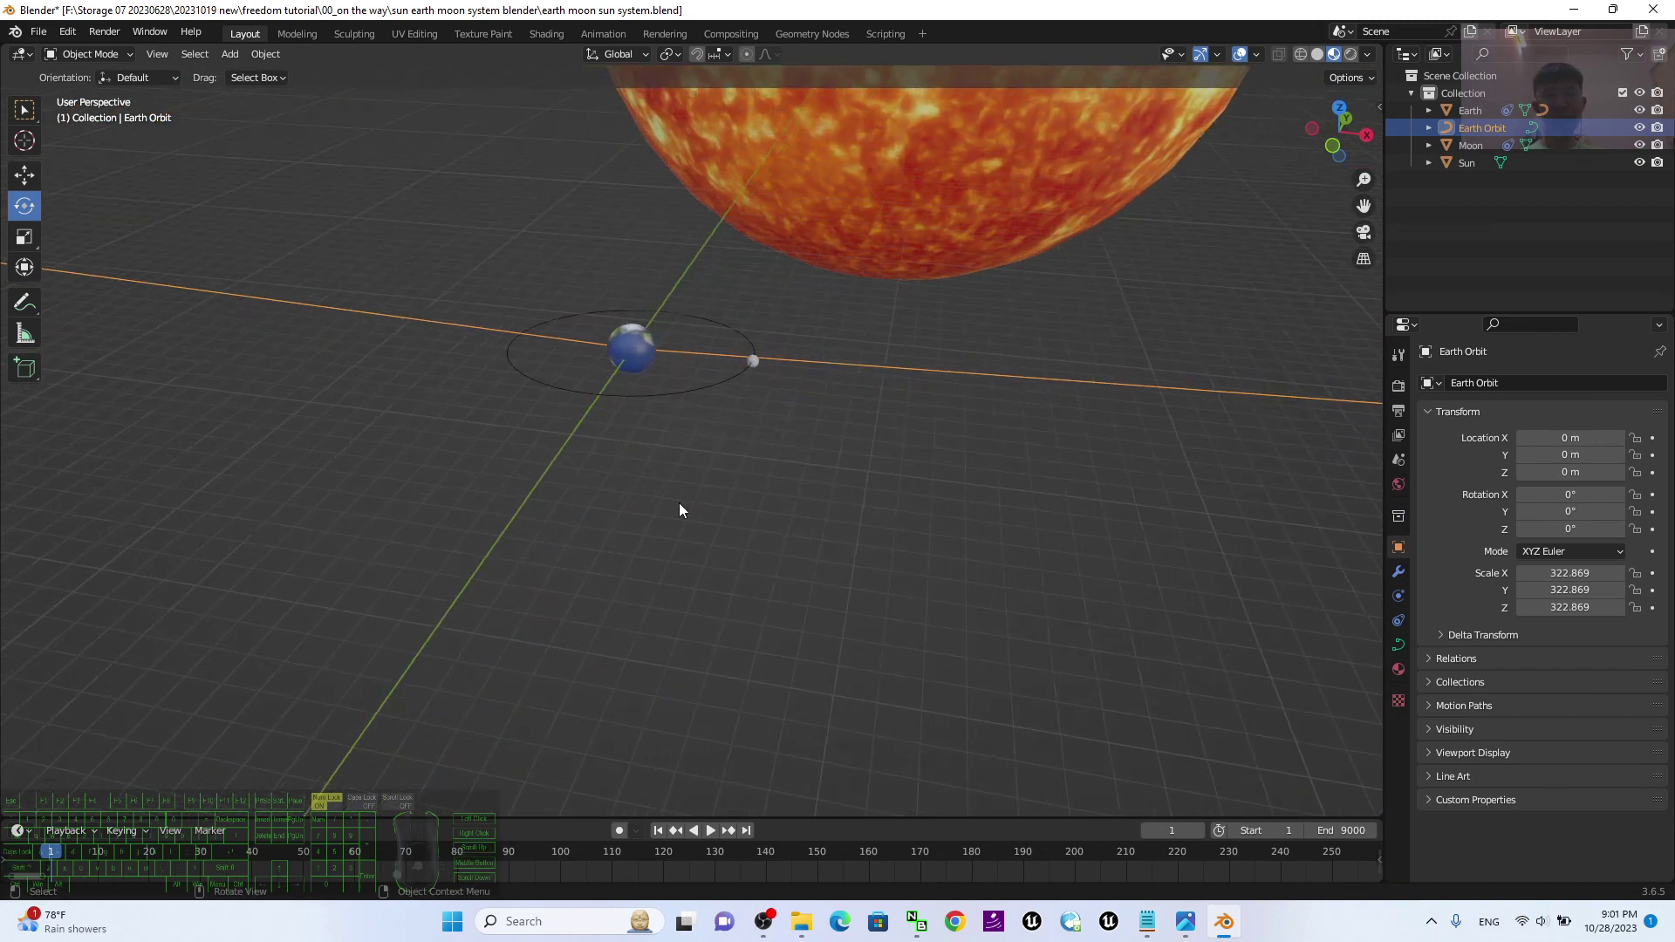
Play the orbit animation while orbiting out to see the whole orbit ring.
{"action": "left_click", "coordinate": [709, 831]}
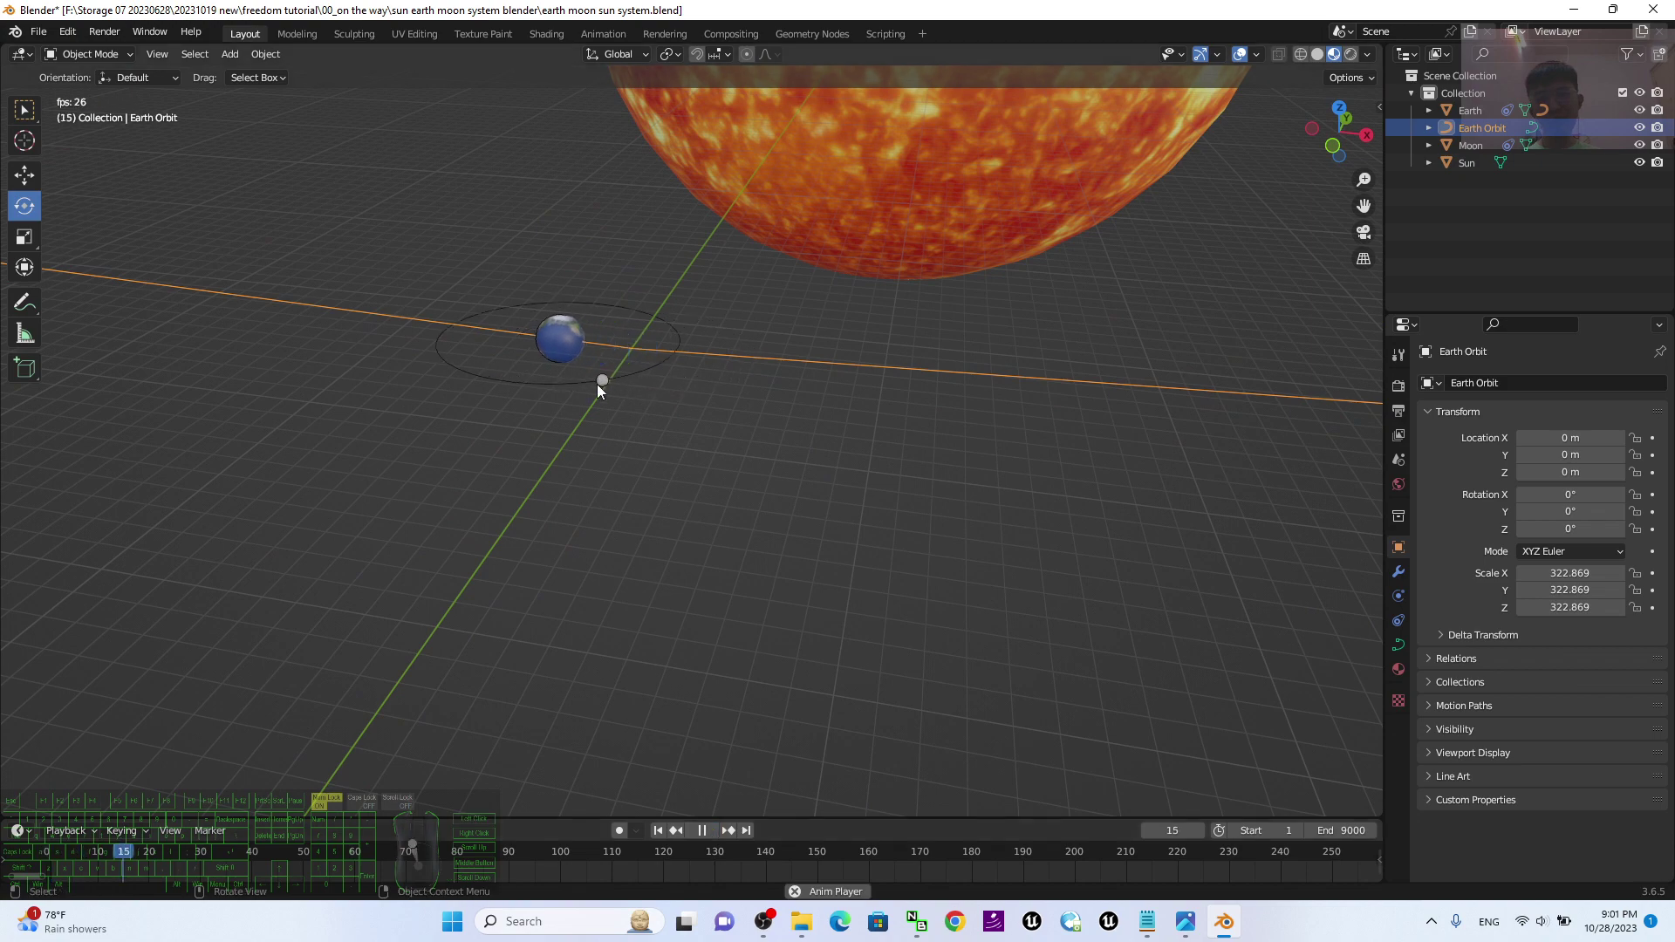
{"action": "mouse_move", "coordinate": [597, 384]}
{"action": "middle_mouse_down"}
{"action": "mouse_move", "coordinate": [610, 353]}
{"action": "mouse_move", "coordinate": [738, 352]}
{"action": "middle_mouse_up"}
{"action": "middle_click_drag", "start_coordinate": [804, 264], "coordinate": [694, 577]}
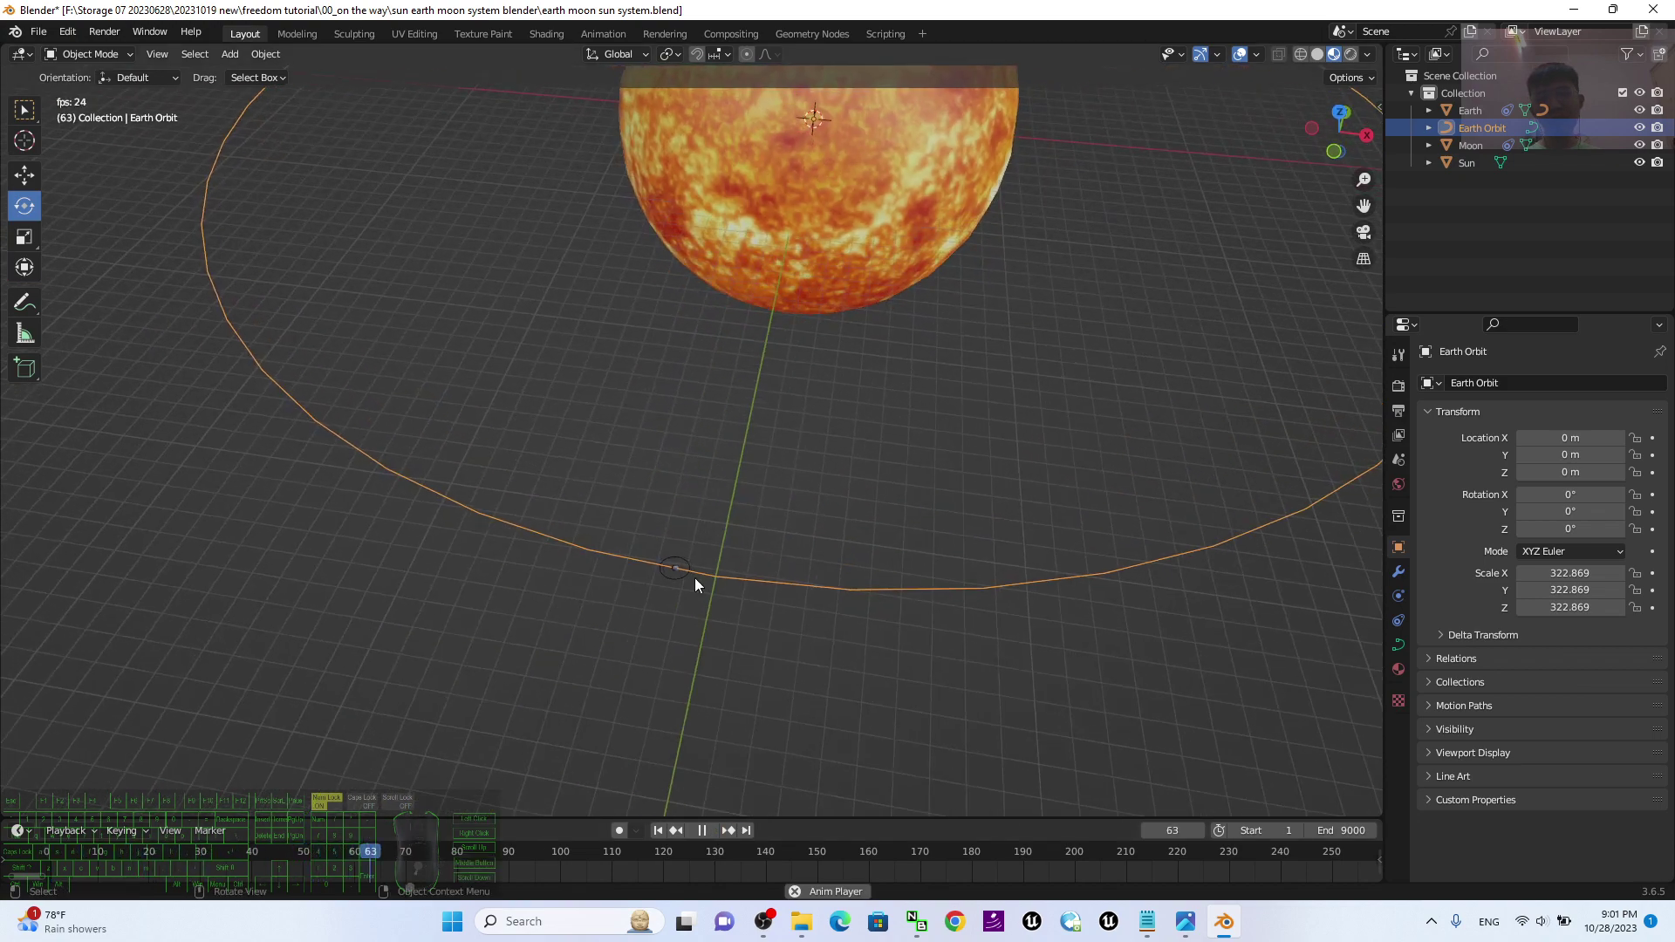
{"action": "scroll", "coordinate": [674, 669], "scroll_direction": "up", "scroll_amount": 2}
{"action": "mouse_move", "coordinate": [674, 676]}
{"action": "middle_mouse_down"}
{"action": "mouse_move", "coordinate": [737, 625]}
{"action": "mouse_move", "coordinate": [606, 471]}
{"action": "mouse_move", "coordinate": [391, 520]}
{"action": "middle_mouse_up"}
{"action": "mouse_move", "coordinate": [281, 494]}
{"action": "middle_mouse_down"}
{"action": "mouse_move", "coordinate": [468, 520]}
{"action": "mouse_move", "coordinate": [580, 647]}
{"action": "mouse_move", "coordinate": [539, 498]}
{"action": "middle_mouse_up"}
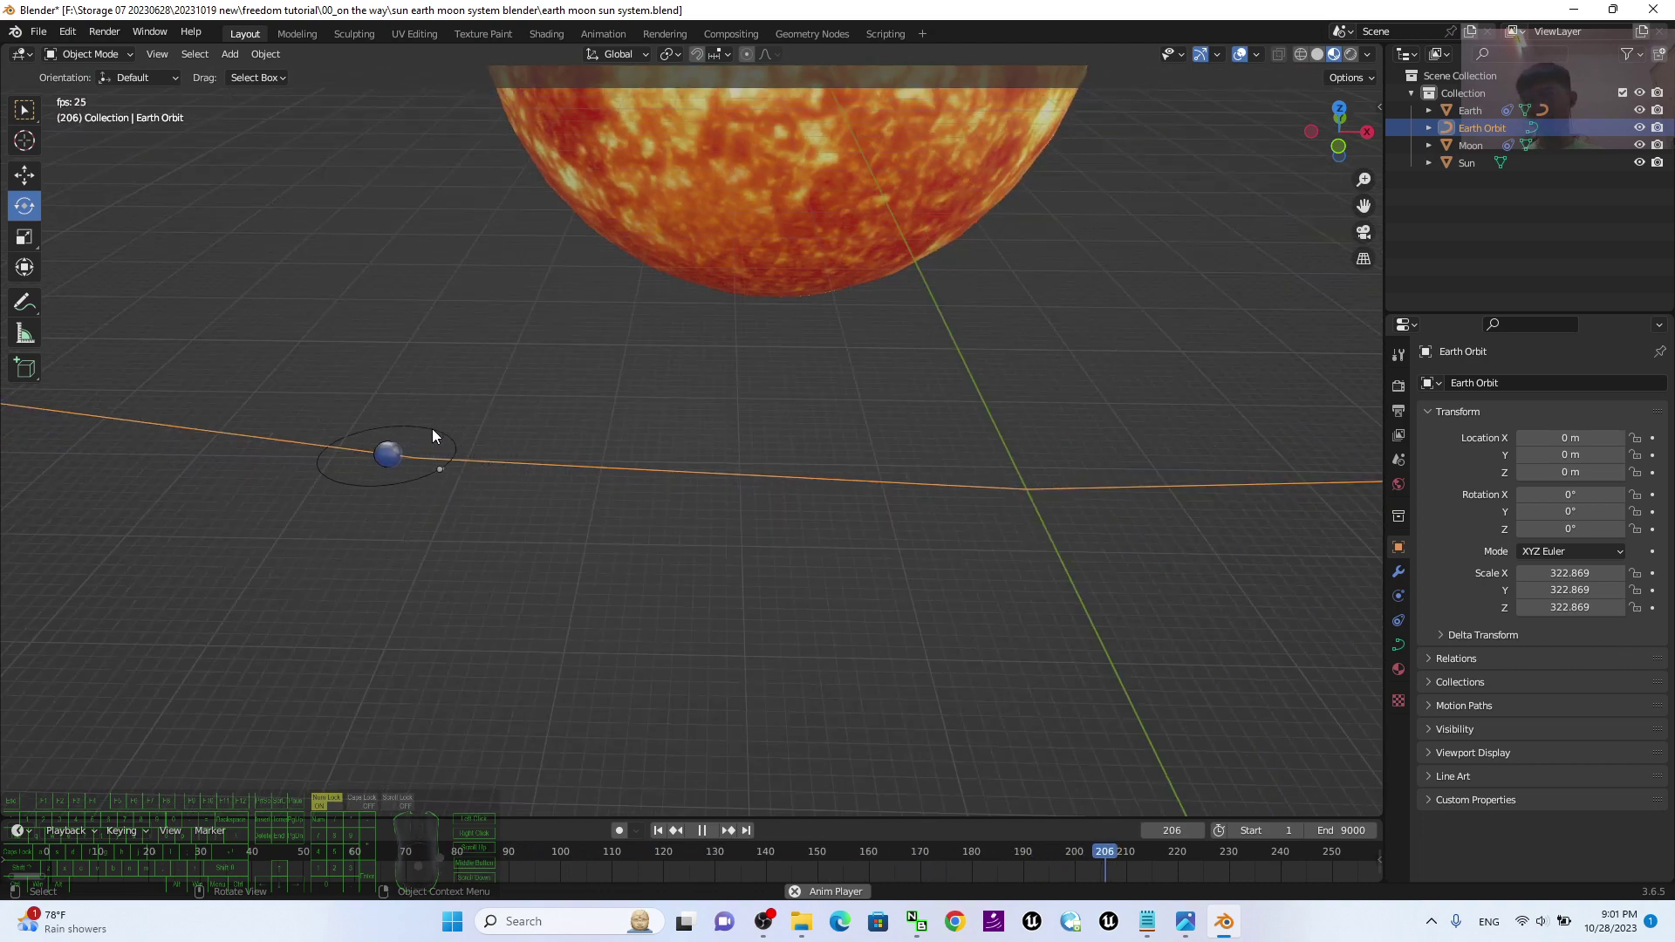
{"action": "middle_click_drag", "start_coordinate": [294, 478], "coordinate": [793, 293]}
{"action": "scroll", "coordinate": [794, 292], "scroll_direction": "down", "scroll_amount": 3}
{"action": "scroll", "coordinate": [763, 232], "scroll_direction": "up", "scroll_amount": 1}
{"action": "scroll", "coordinate": [744, 234], "scroll_direction": "up", "scroll_amount": 3}
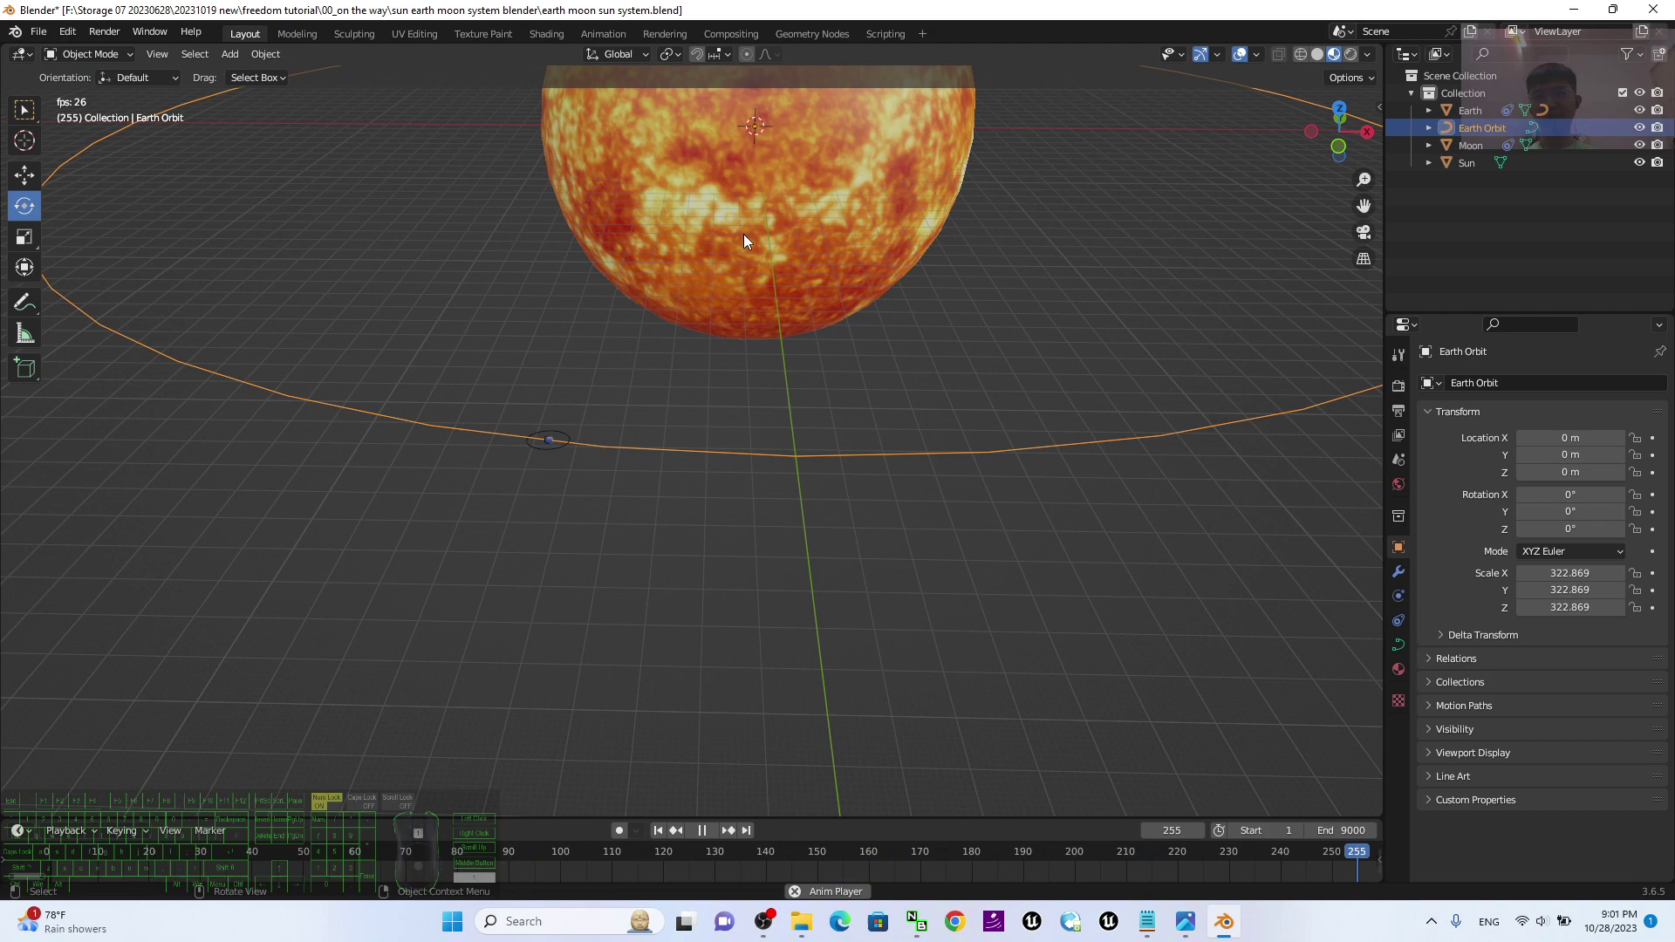
{"action": "scroll", "coordinate": [743, 234], "scroll_direction": "down", "scroll_amount": 3}
Stop playback, rewind to frame 1, replay and stop at frame 83, then select Earth.
{"action": "left_click", "coordinate": [702, 830]}
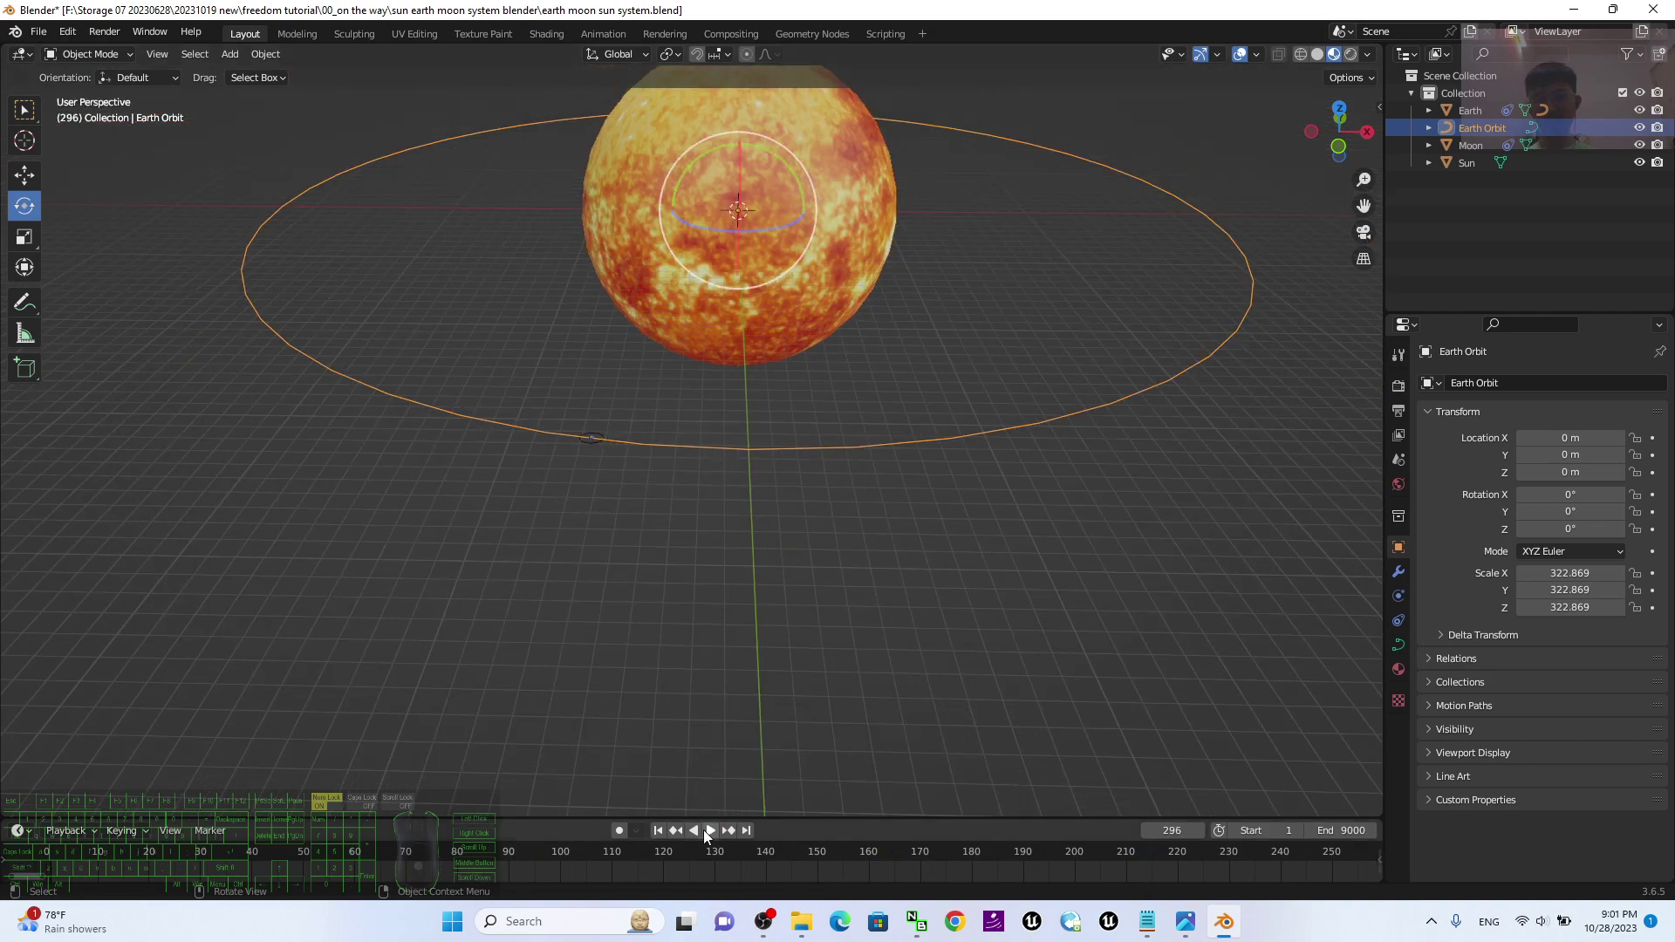
{"action": "left_click", "coordinate": [658, 830]}
{"action": "mouse_move", "coordinate": [748, 607]}
{"action": "middle_mouse_down"}
{"action": "mouse_move", "coordinate": [847, 537]}
{"action": "mouse_move", "coordinate": [901, 582]}
{"action": "mouse_move", "coordinate": [766, 636]}
{"action": "middle_mouse_up"}
{"action": "key", "text": "space"}
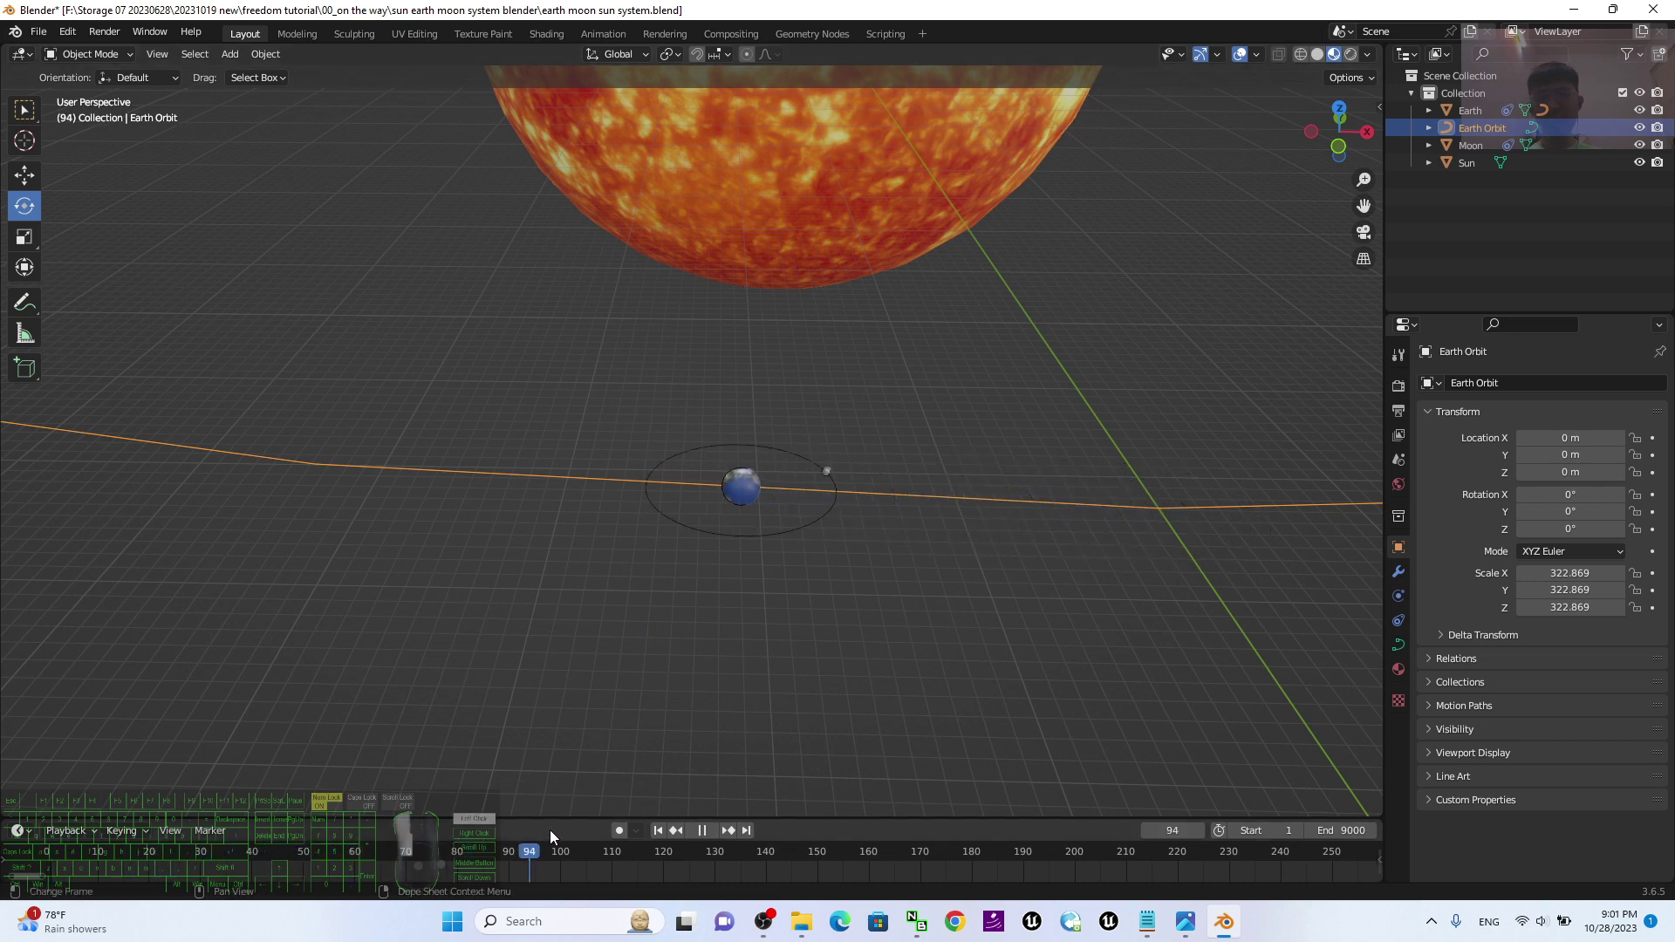
{"action": "key", "text": "space"}
{"action": "mouse_move", "coordinate": [472, 786]}
{"action": "middle_mouse_down"}
{"action": "mouse_move", "coordinate": [1028, 463]}
{"action": "mouse_move", "coordinate": [1234, 568]}
{"action": "mouse_move", "coordinate": [1145, 626]}
{"action": "middle_mouse_up"}
{"action": "left_click", "coordinate": [1164, 650]}
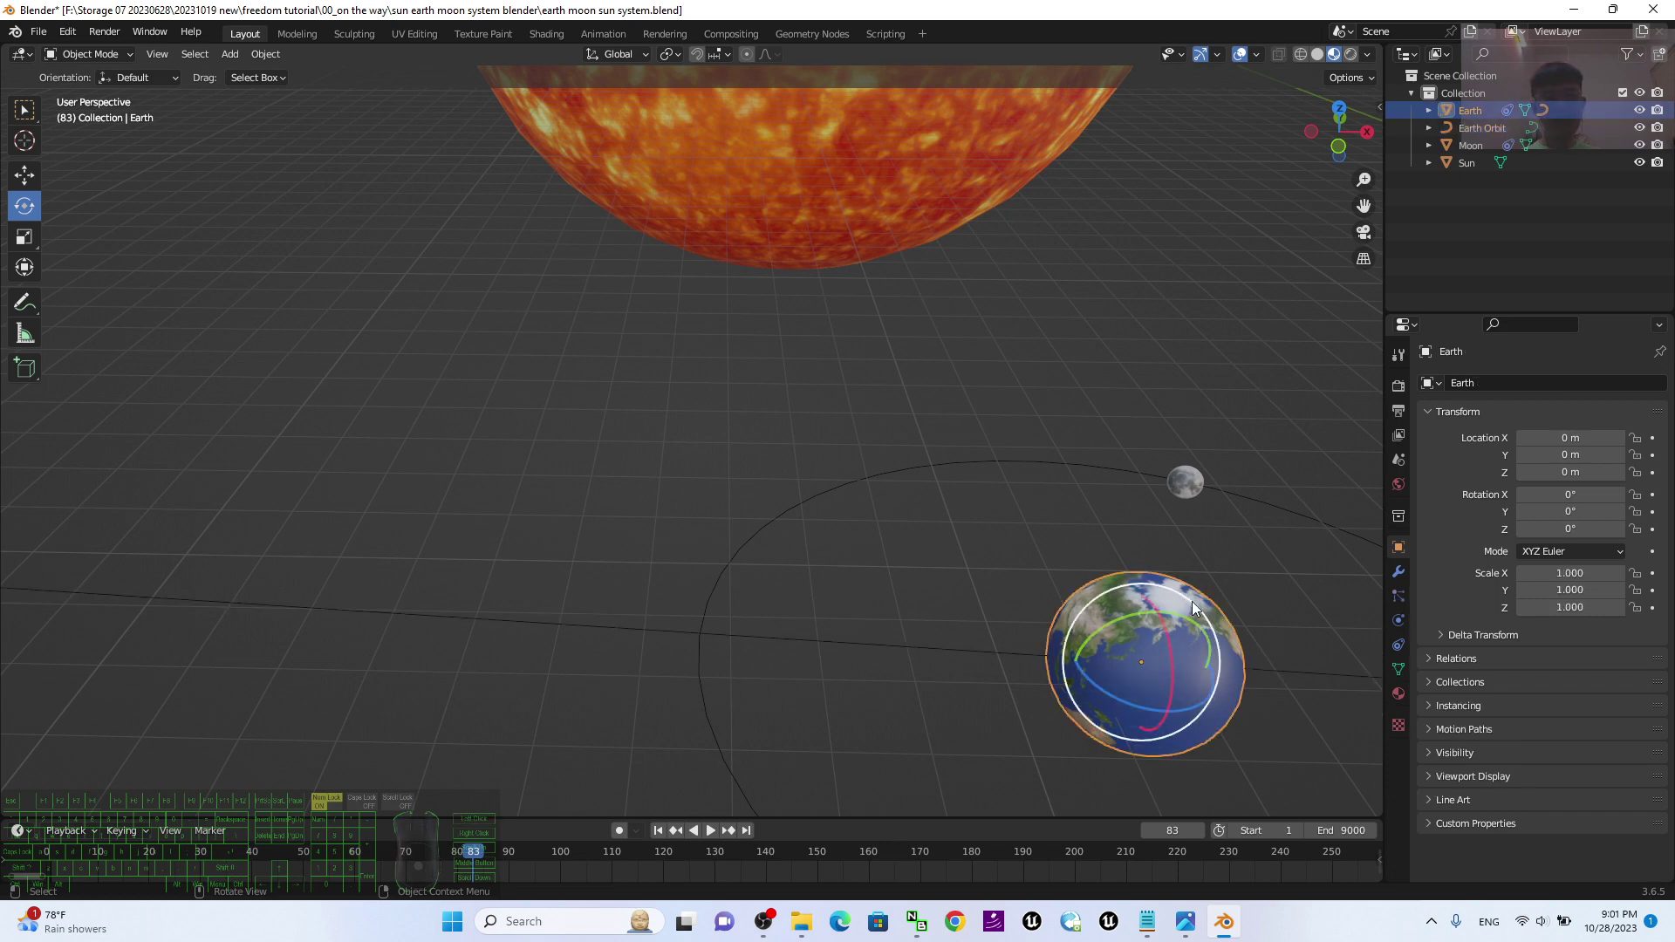
Select the Moon, Sun and Earth in turn to check their scale values.
{"action": "left_click", "coordinate": [1185, 484]}
{"action": "middle_click_drag", "start_coordinate": [1184, 484], "coordinate": [1262, 612]}
{"action": "mouse_move", "coordinate": [1065, 594]}
{"action": "middle_mouse_down"}
{"action": "mouse_move", "coordinate": [1061, 610]}
{"action": "mouse_move", "coordinate": [1080, 599]}
{"action": "mouse_move", "coordinate": [996, 521]}
{"action": "mouse_move", "coordinate": [857, 206]}
{"action": "middle_mouse_up"}
{"action": "left_click", "coordinate": [857, 193]}
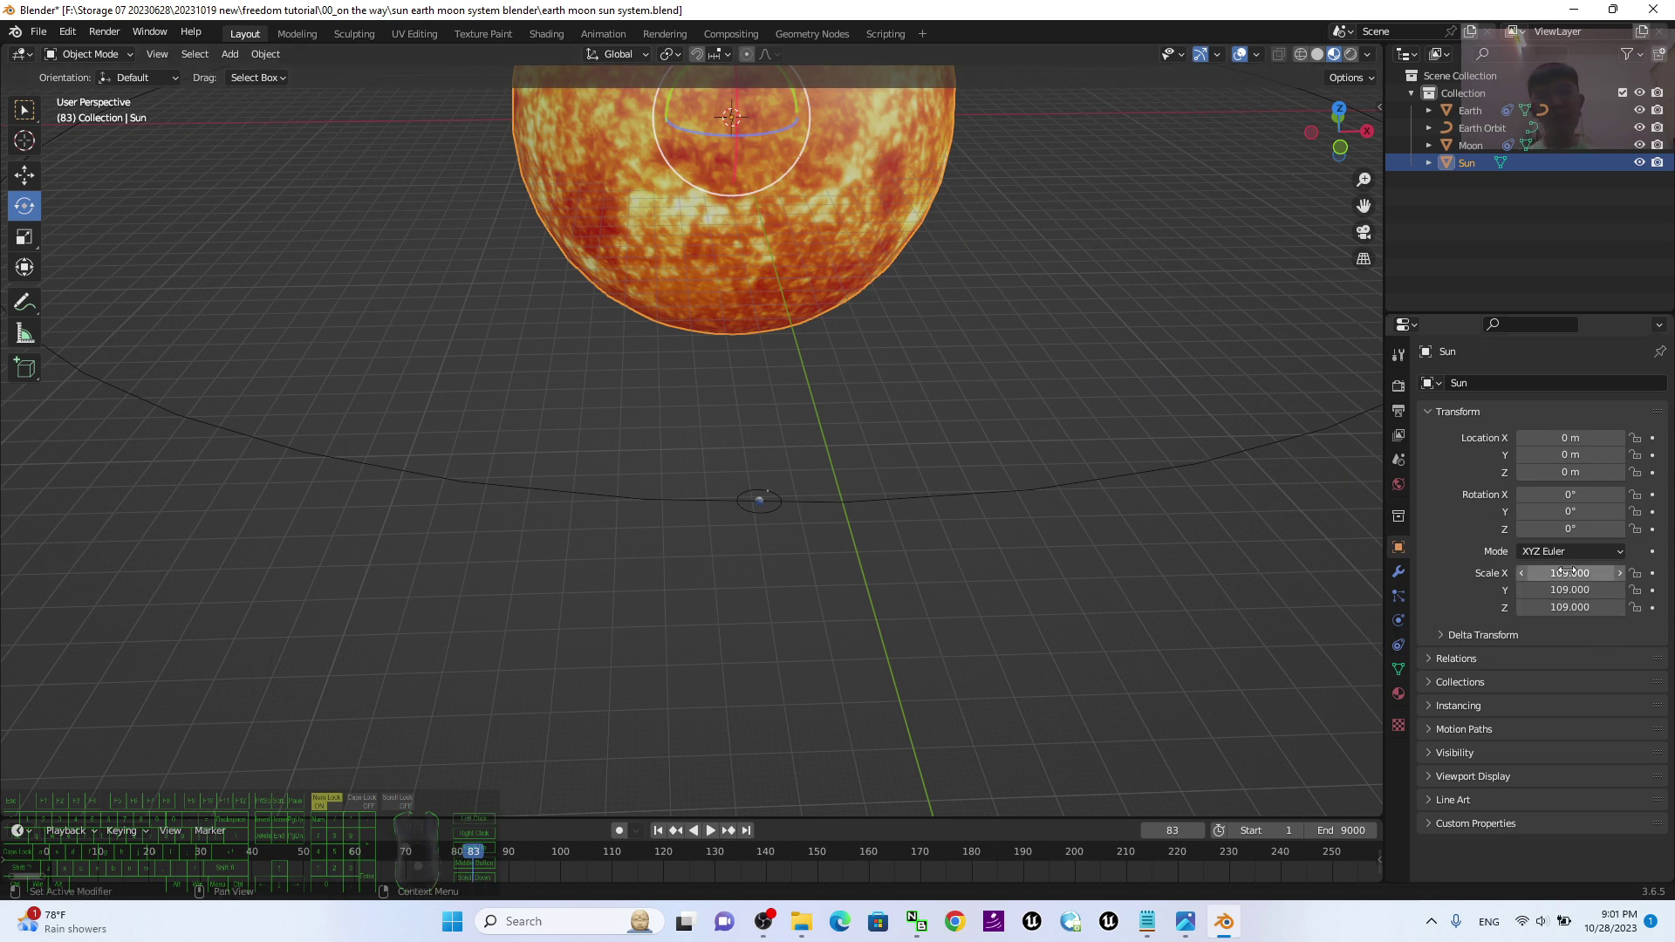
{"action": "scroll", "coordinate": [1178, 564], "scroll_direction": "up", "scroll_amount": 3}
{"action": "left_click", "coordinate": [844, 587]}
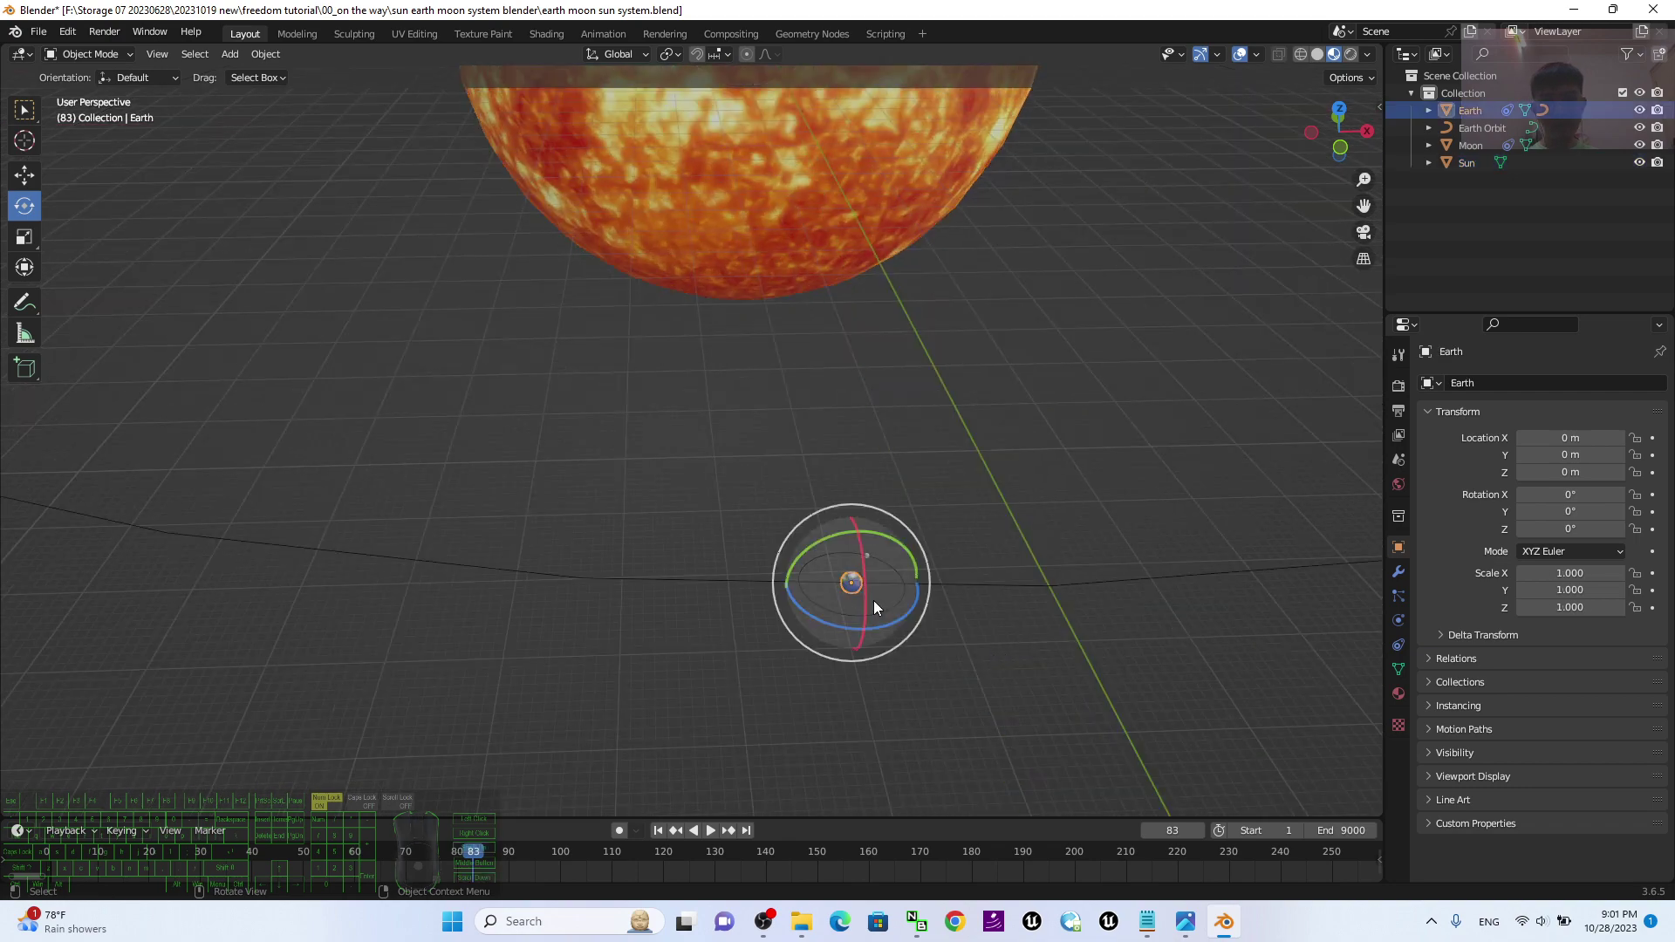
{"action": "middle_click_drag", "start_coordinate": [1144, 593], "coordinate": [571, 410]}
{"action": "scroll", "coordinate": [563, 394], "scroll_direction": "up", "scroll_amount": 5}
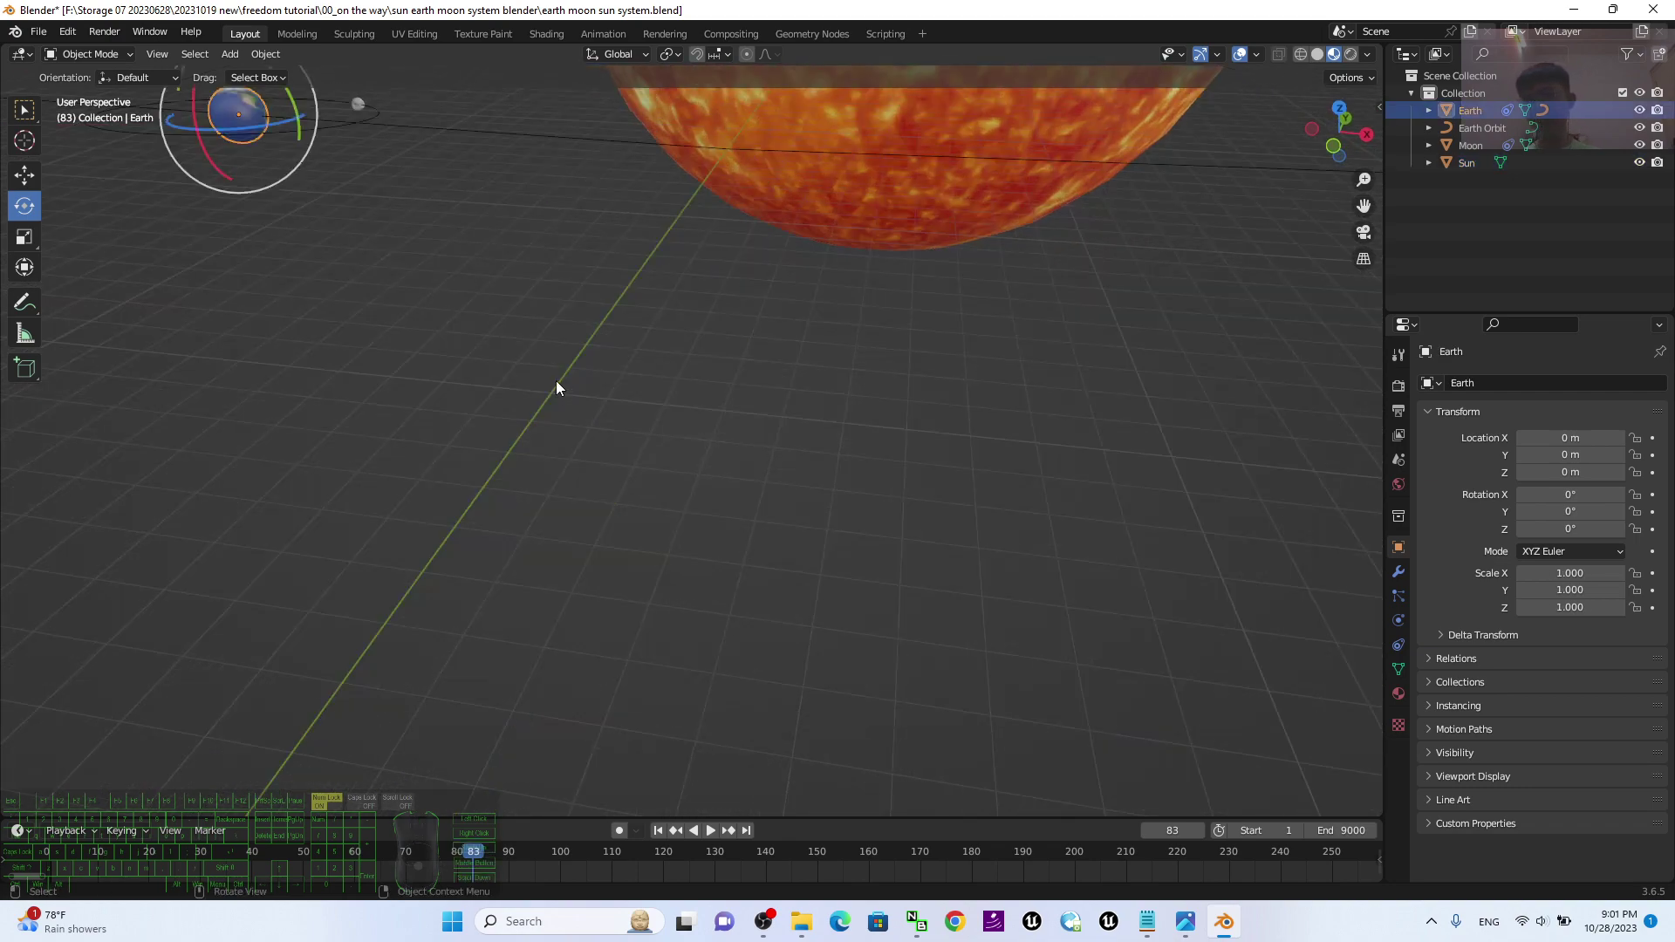
{"action": "middle_click_drag", "start_coordinate": [525, 312], "coordinate": [609, 256], "text": "shift"}
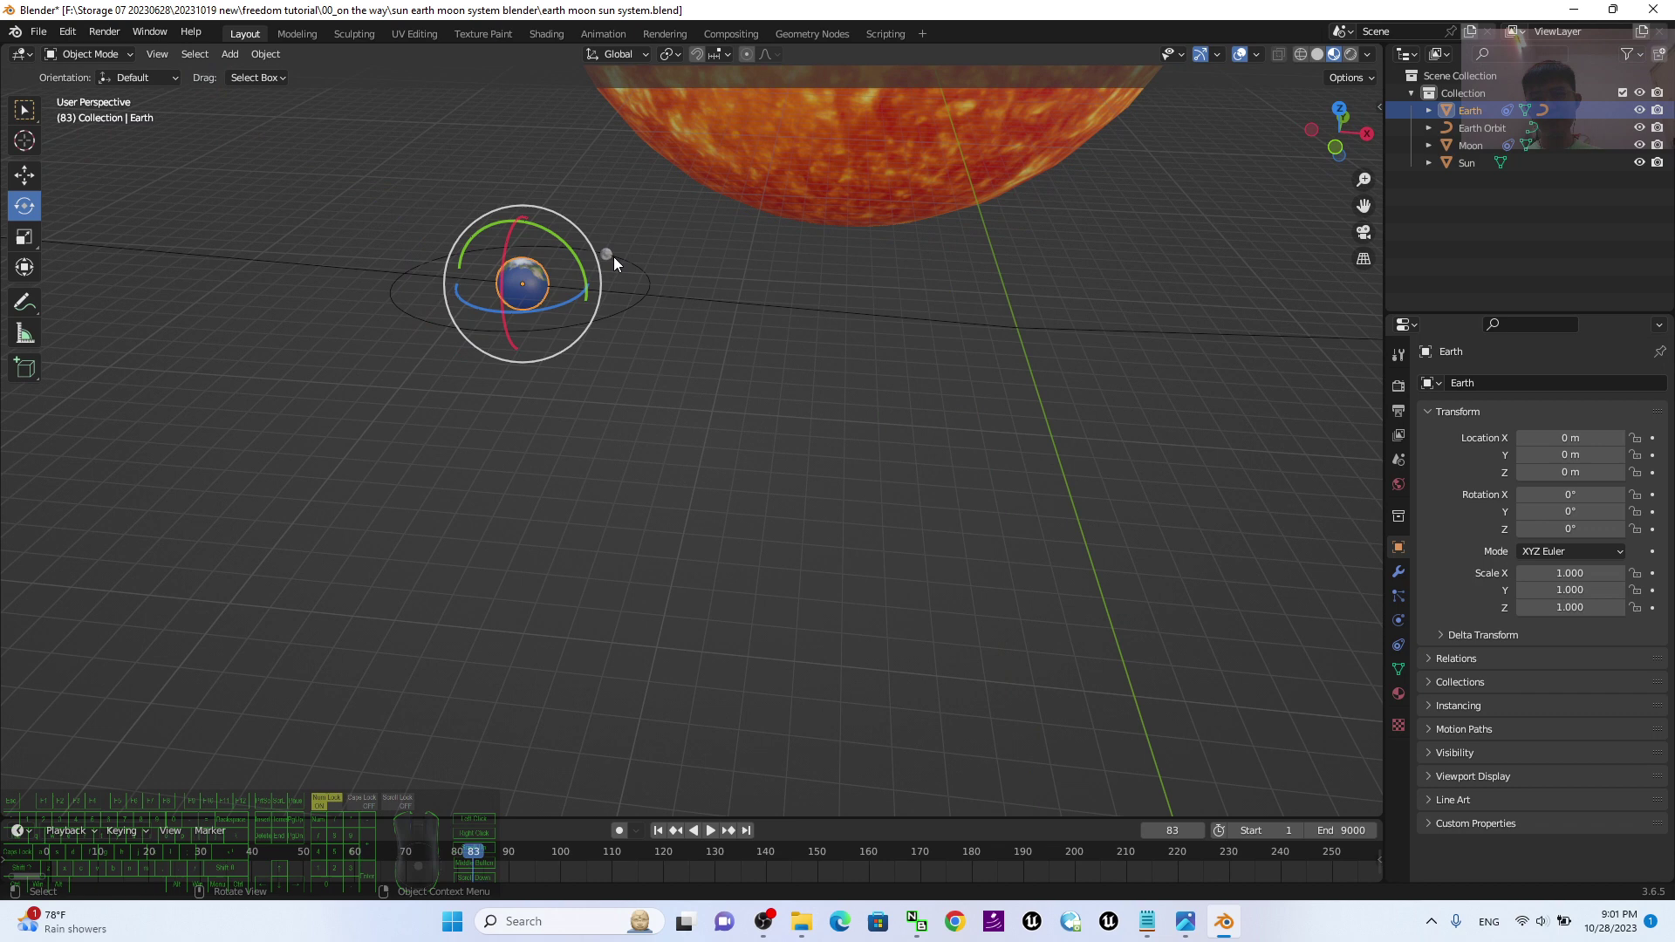
{"action": "left_click", "coordinate": [605, 254]}
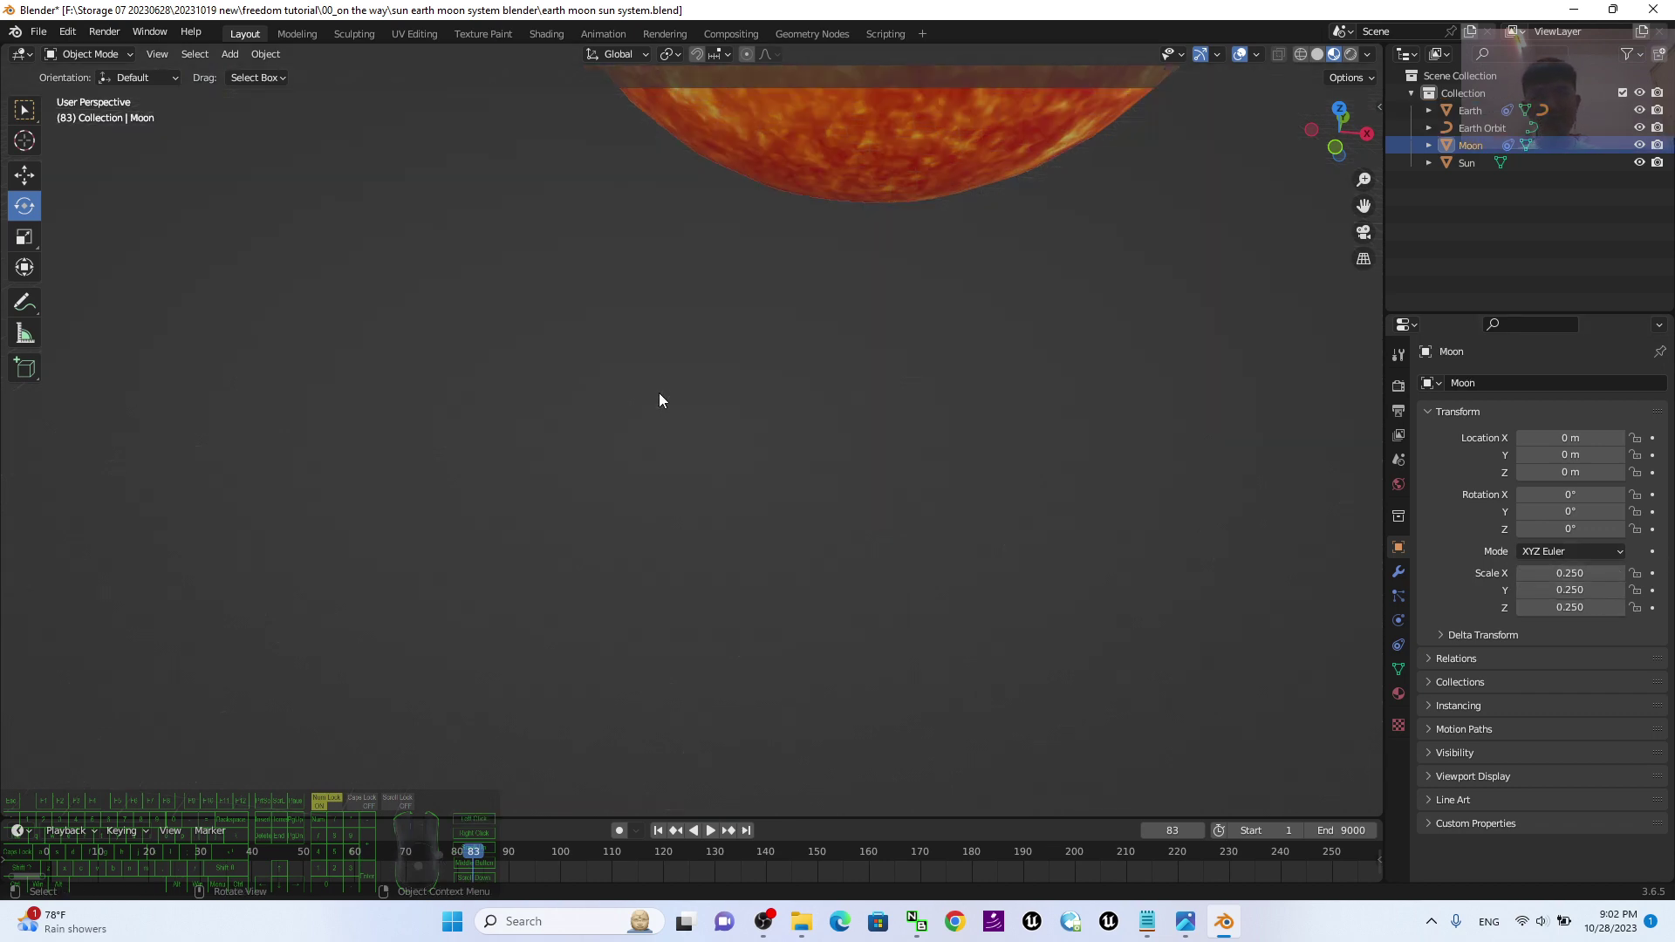
{"action": "left_click", "coordinate": [514, 289]}
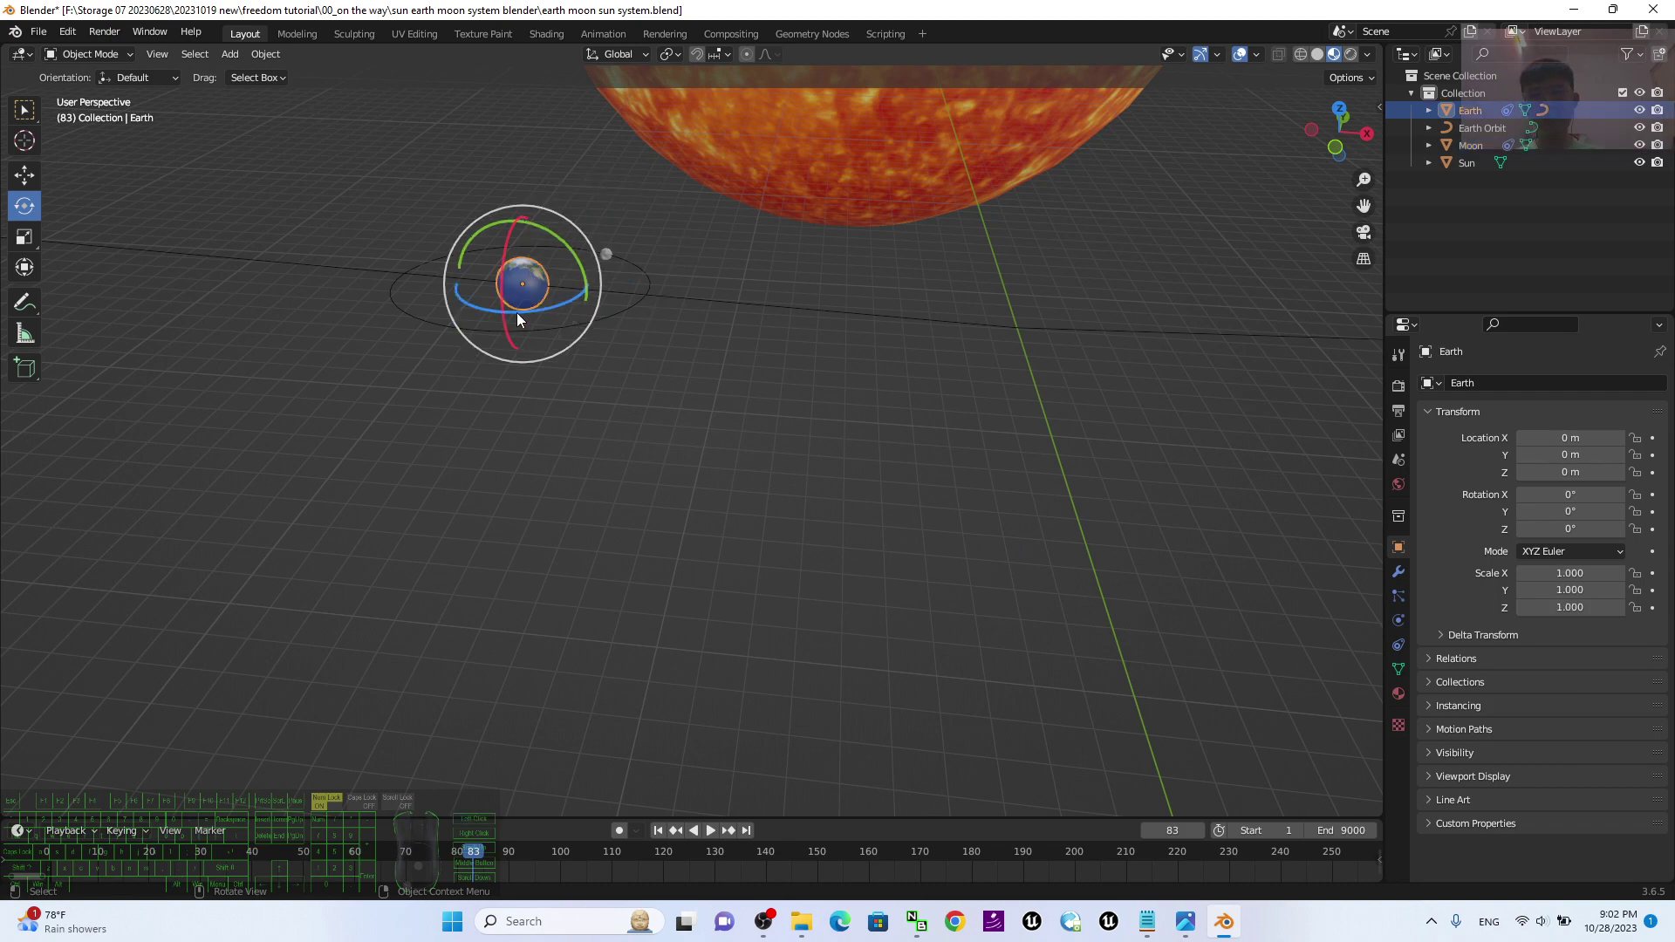
Briefly play Earth along its orbit, then return to frame 1.
{"action": "mouse_move", "coordinate": [517, 313]}
{"action": "middle_mouse_down"}
{"action": "mouse_move", "coordinate": [723, 435]}
{"action": "mouse_move", "coordinate": [583, 495]}
{"action": "mouse_move", "coordinate": [664, 735]}
{"action": "middle_mouse_up"}
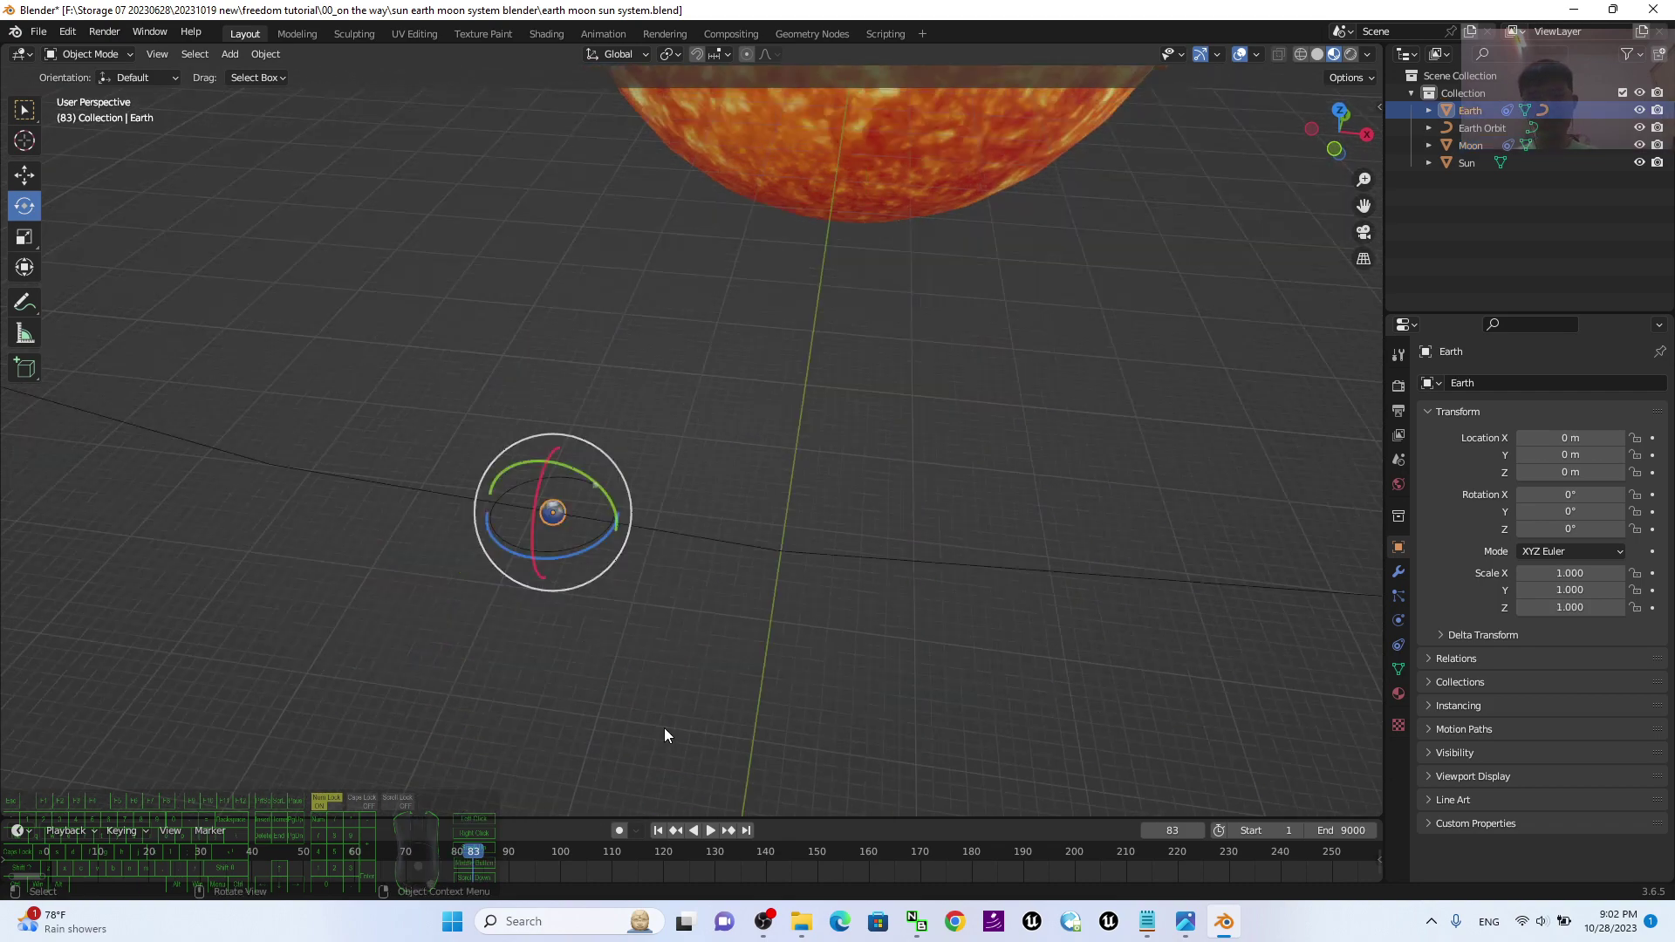
{"action": "left_click", "coordinate": [708, 830]}
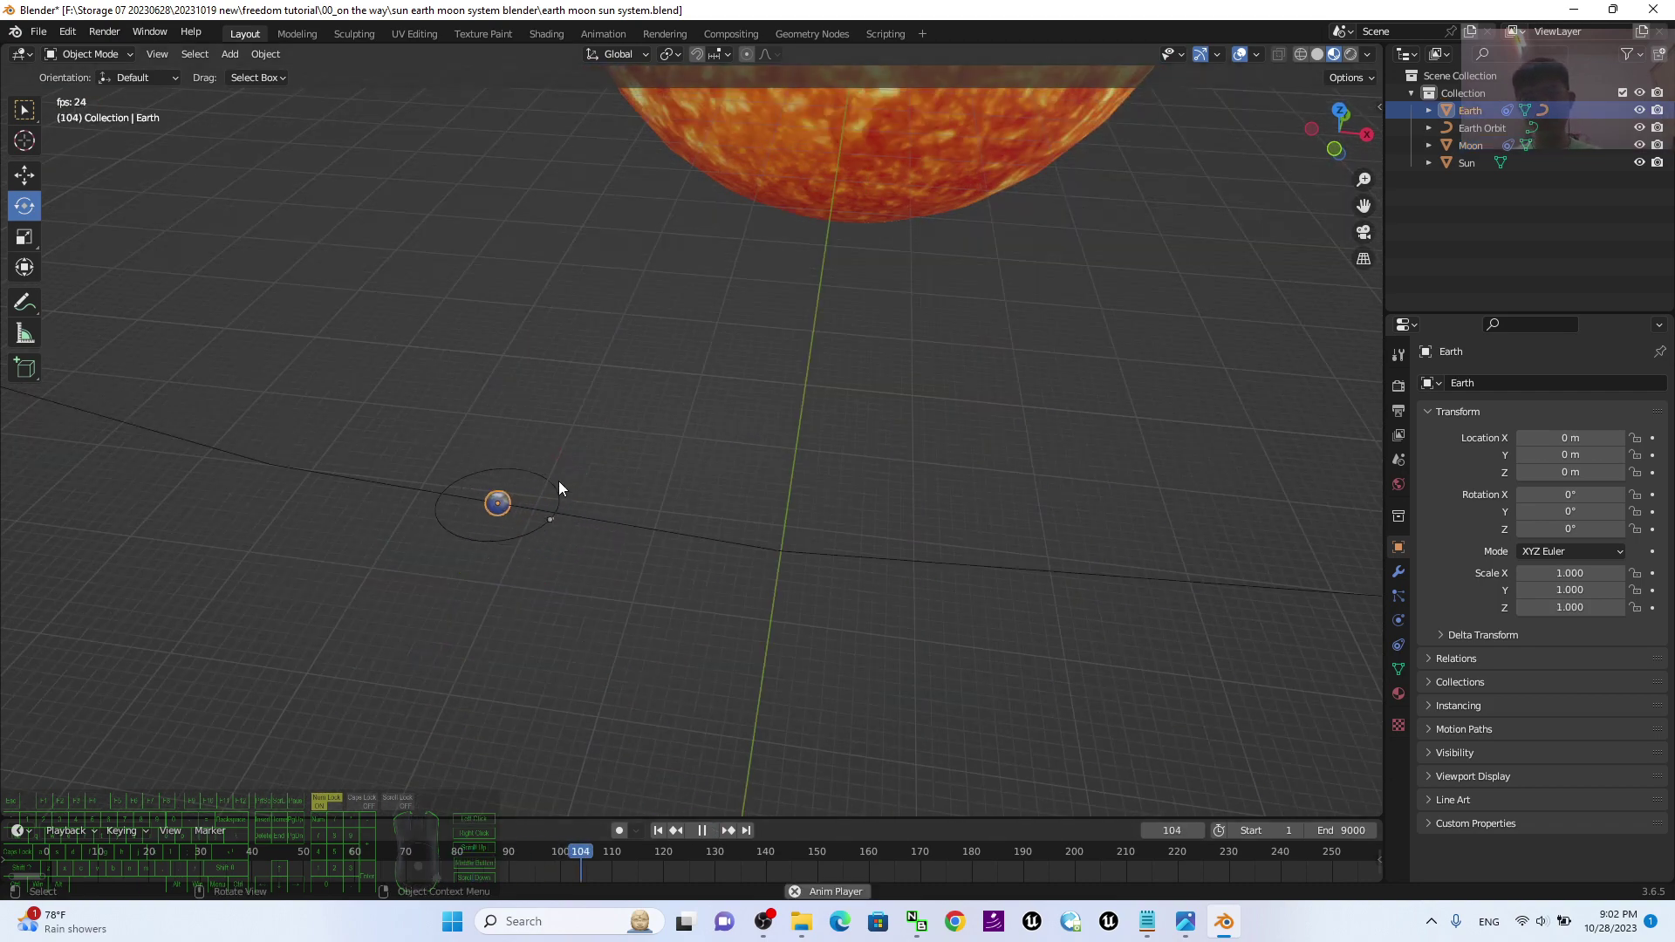
{"action": "middle_click_drag", "start_coordinate": [558, 480], "coordinate": [654, 517]}
{"action": "left_click", "coordinate": [701, 830]}
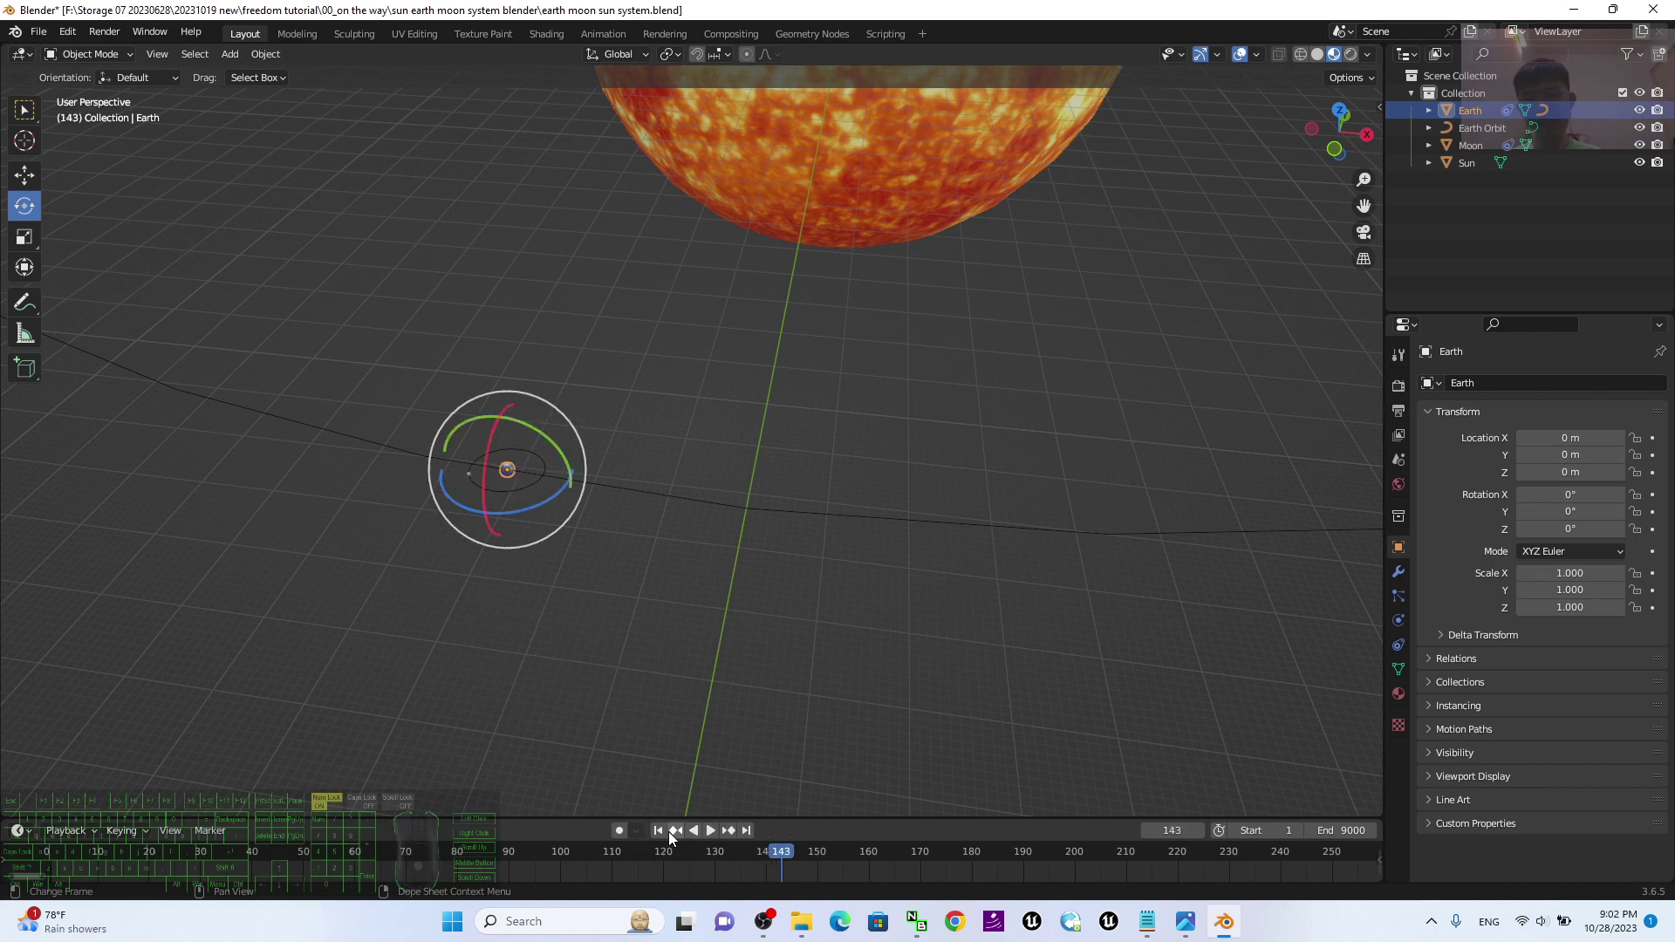
Select the Moon Orbit object and orbit around it until the Sun fills one side.
{"action": "left_click", "coordinate": [775, 527]}
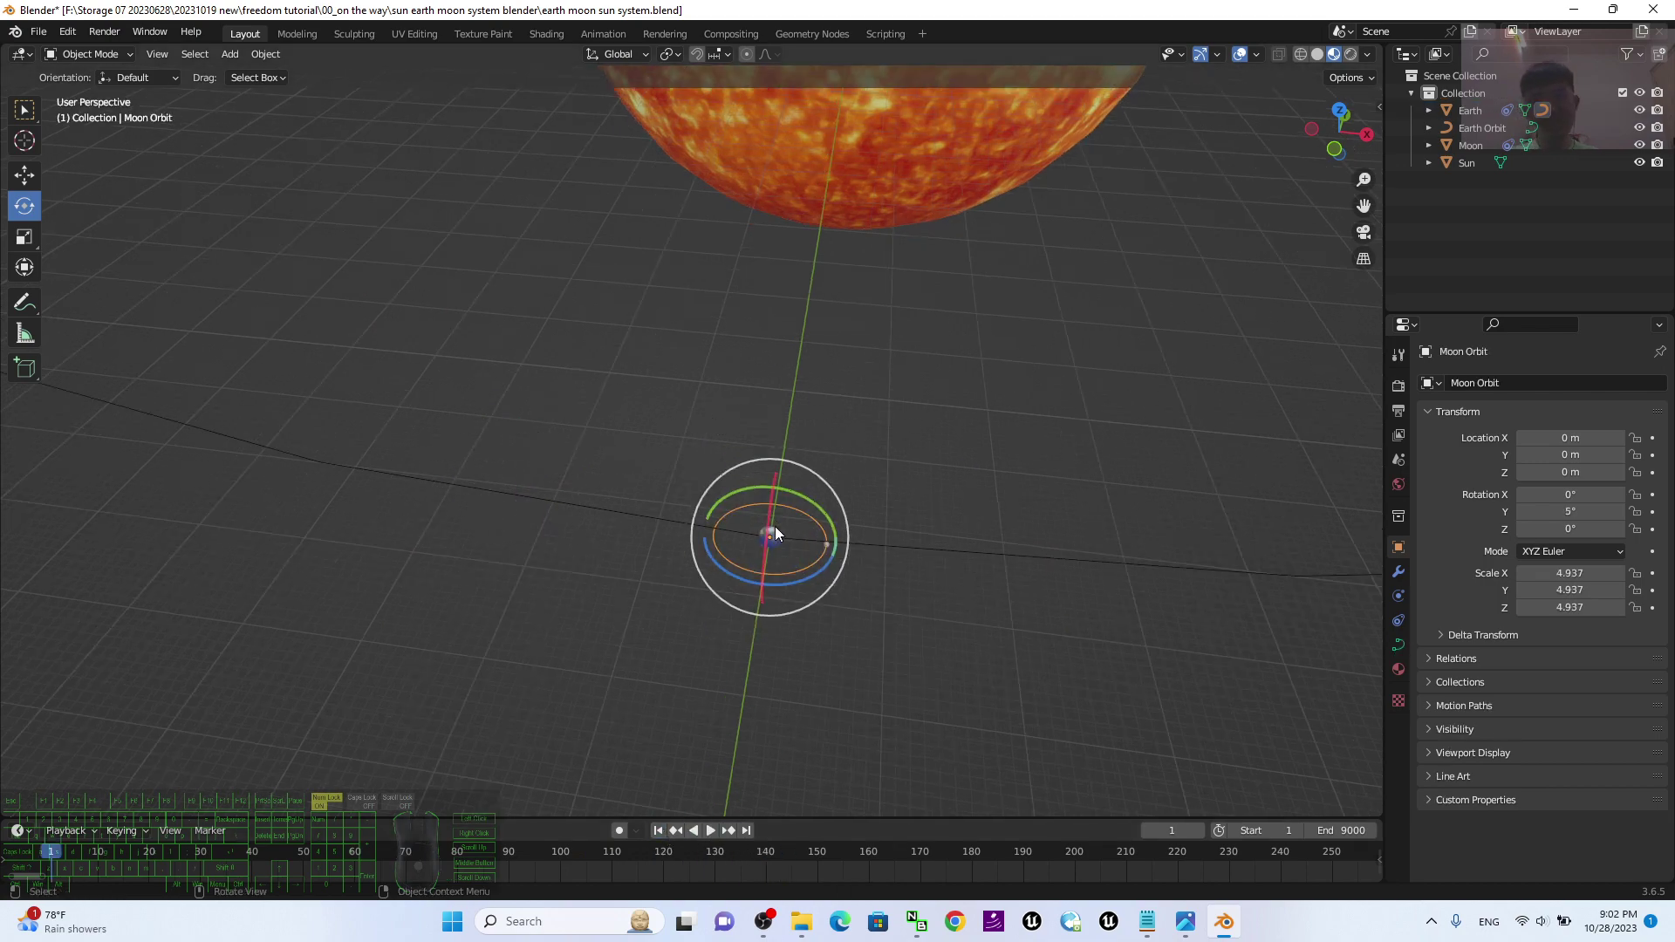
{"action": "middle_click_drag", "start_coordinate": [774, 526], "coordinate": [1319, 580]}
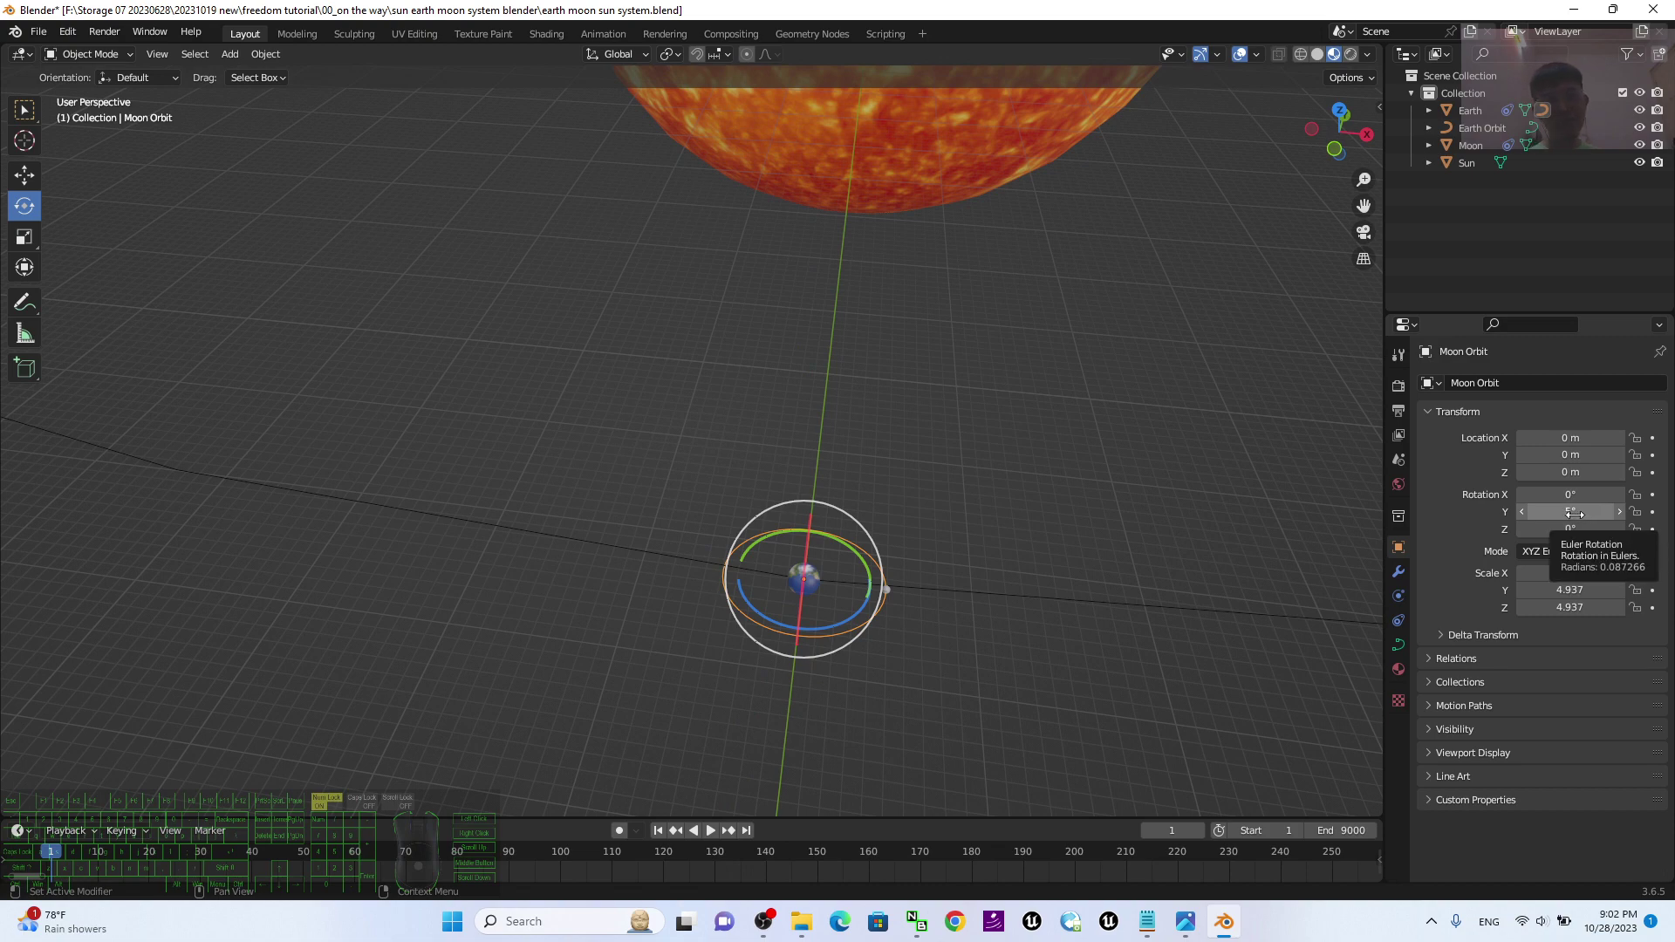
{"action": "mouse_move", "coordinate": [934, 642]}
{"action": "middle_mouse_down"}
{"action": "mouse_move", "coordinate": [915, 643]}
{"action": "mouse_move", "coordinate": [1169, 613]}
{"action": "mouse_move", "coordinate": [1018, 595]}
{"action": "middle_mouse_up"}
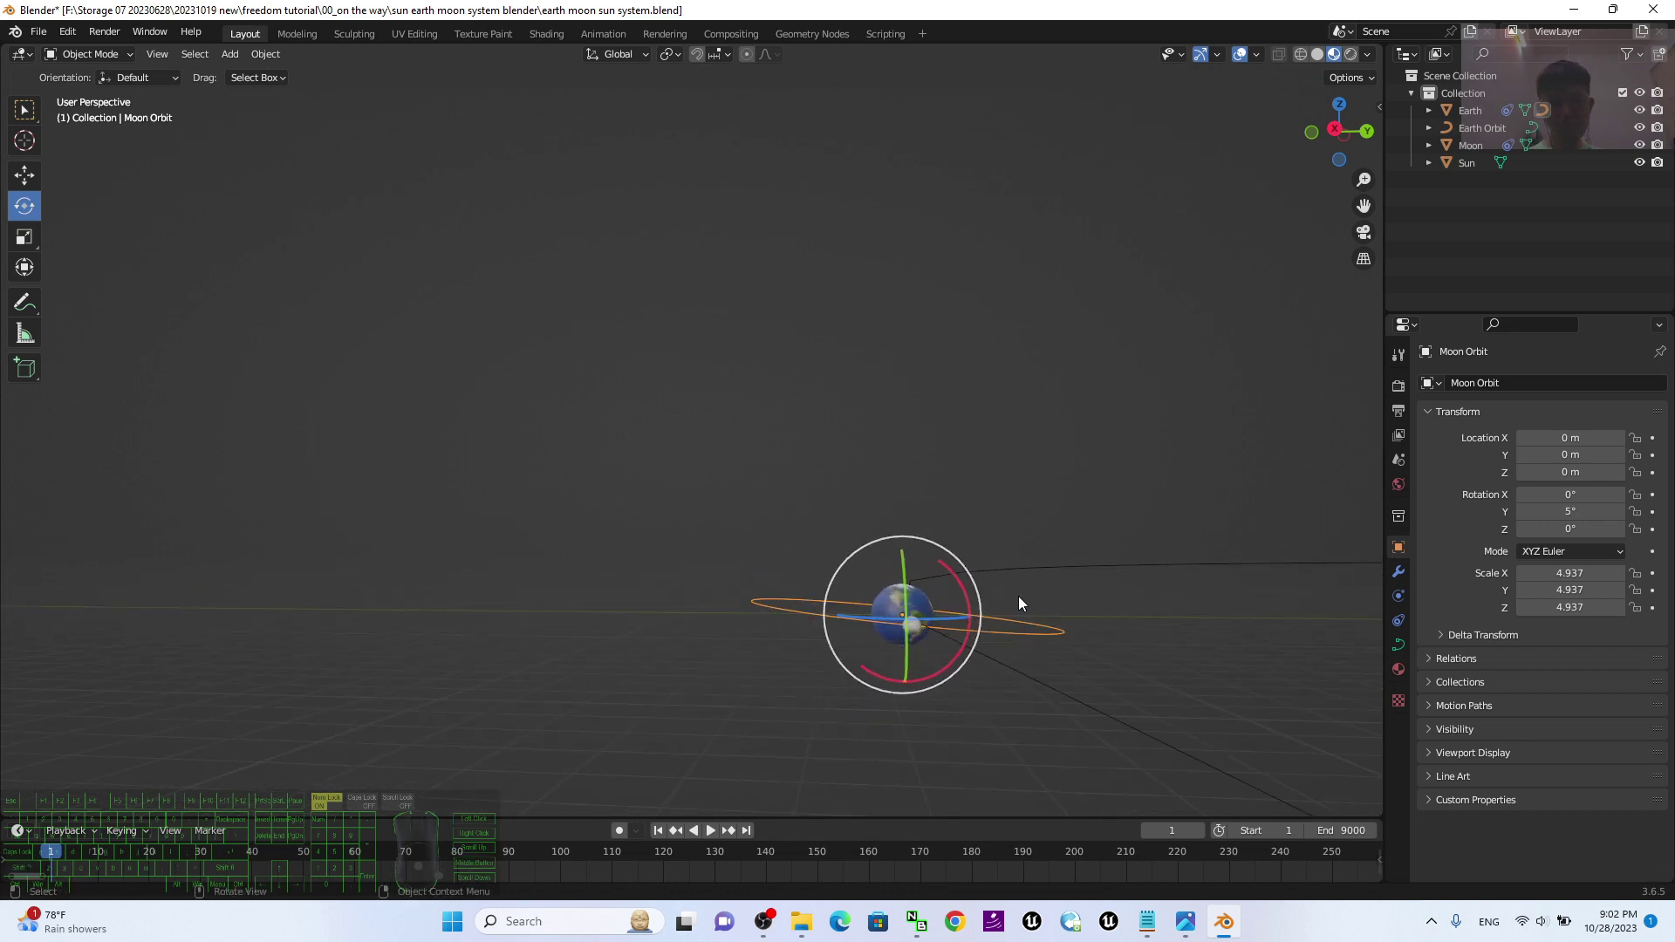
{"action": "scroll", "coordinate": [992, 595], "scroll_direction": "down", "scroll_amount": 5}
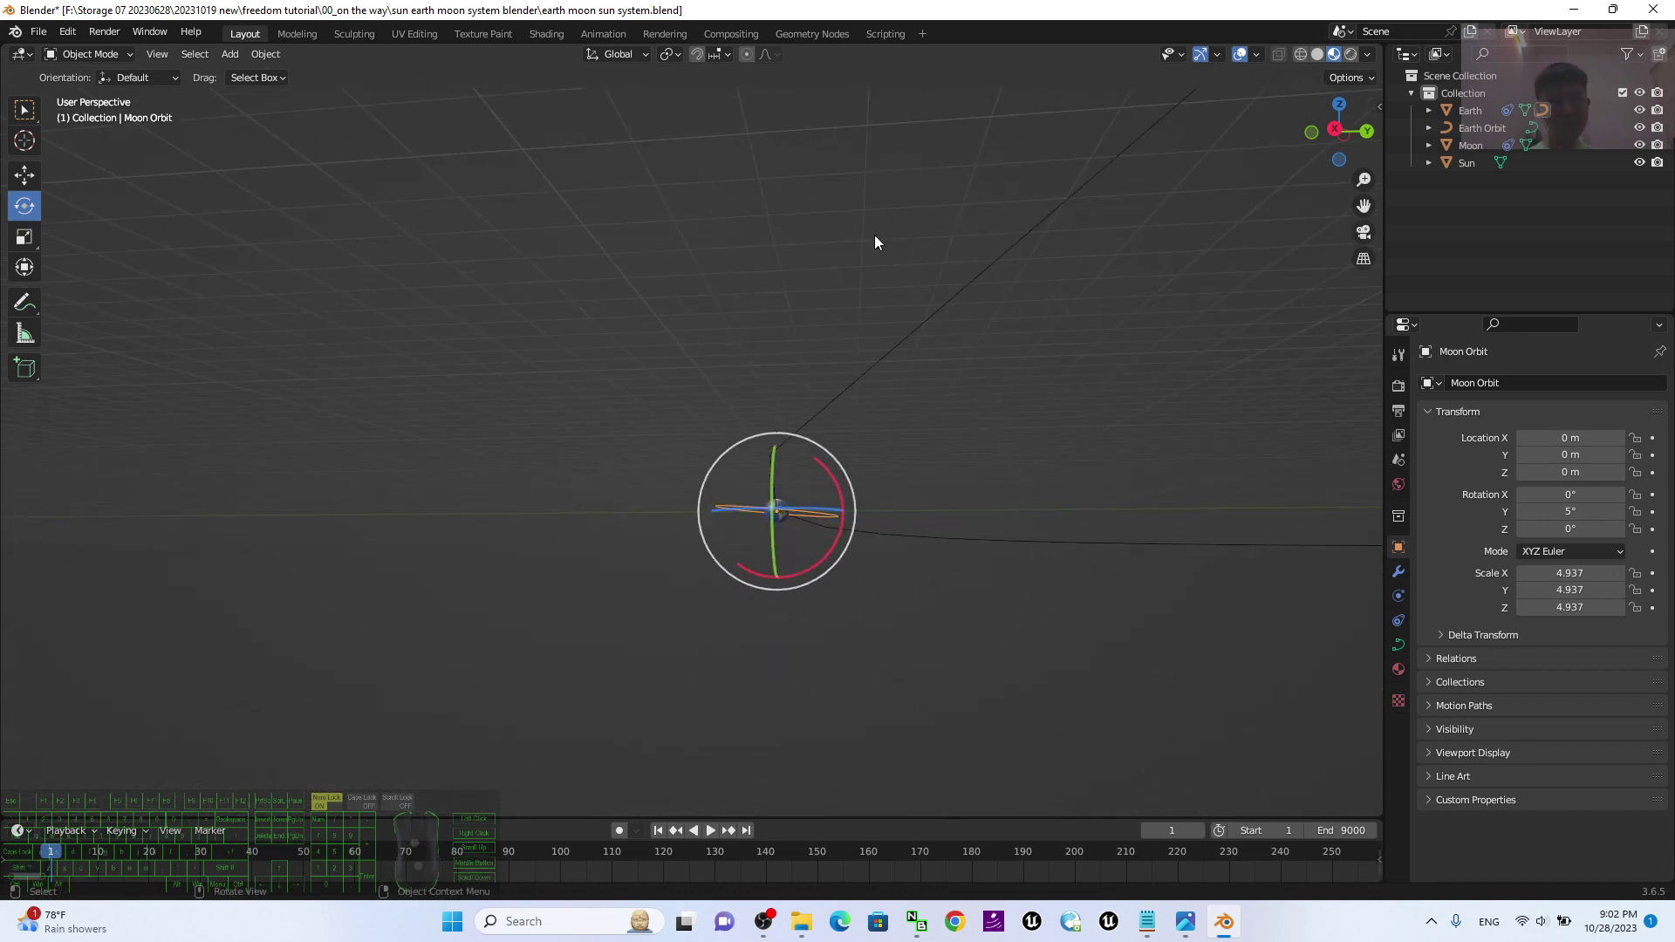
{"action": "mouse_move", "coordinate": [875, 244]}
{"action": "middle_mouse_down"}
{"action": "mouse_move", "coordinate": [1023, 304]}
{"action": "mouse_move", "coordinate": [996, 308]}
{"action": "middle_mouse_up"}
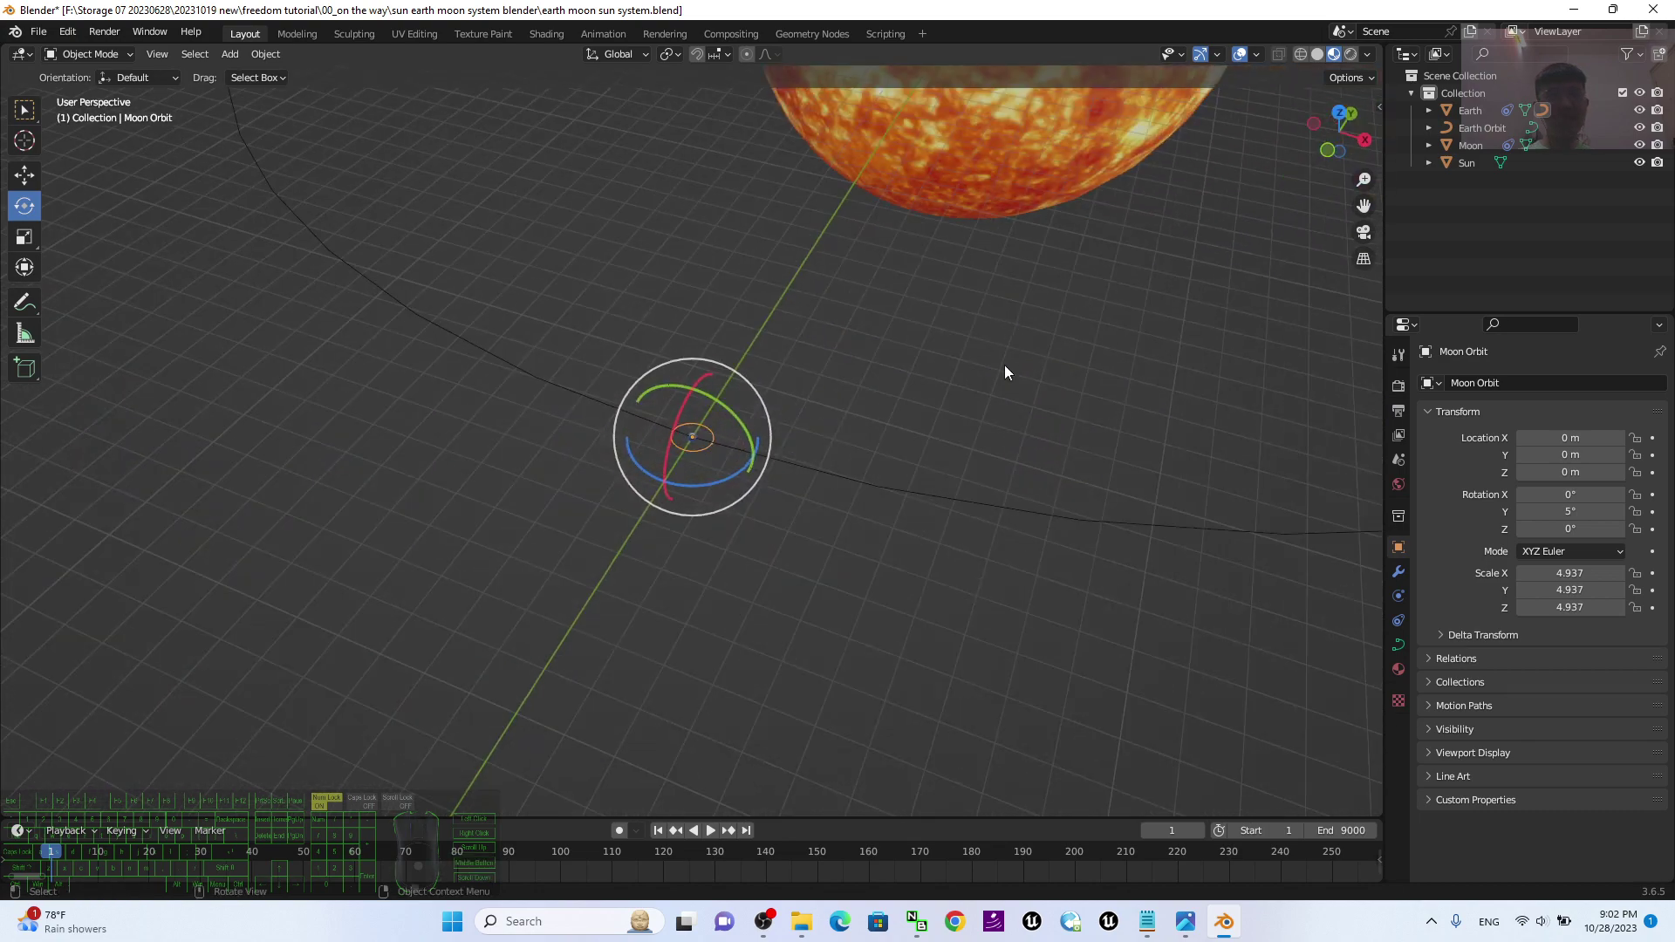
{"action": "mouse_move", "coordinate": [1004, 372]}
{"action": "middle_mouse_down"}
{"action": "mouse_move", "coordinate": [1065, 452]}
{"action": "mouse_move", "coordinate": [886, 479]}
{"action": "mouse_move", "coordinate": [759, 462]}
{"action": "middle_mouse_up"}
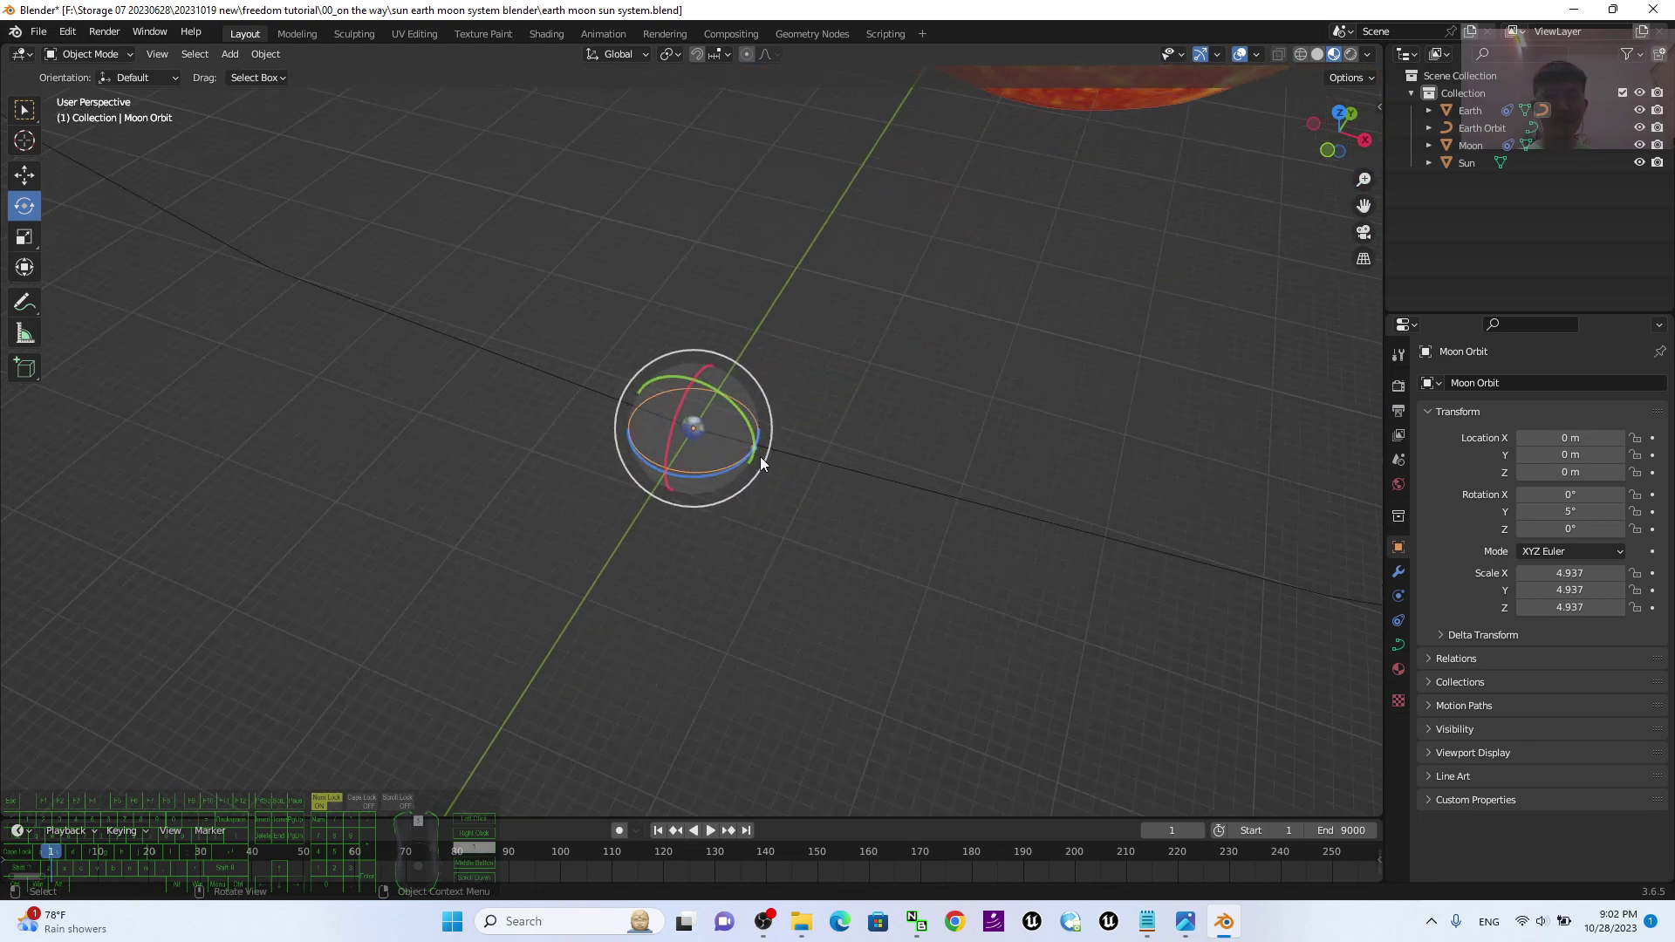
{"action": "scroll", "coordinate": [885, 451], "scroll_direction": "up", "scroll_amount": 6}
{"action": "mouse_move", "coordinate": [994, 604]}
{"action": "middle_mouse_down"}
{"action": "mouse_move", "coordinate": [1053, 504]}
{"action": "mouse_move", "coordinate": [974, 504]}
{"action": "mouse_move", "coordinate": [1118, 508]}
{"action": "mouse_move", "coordinate": [967, 498]}
{"action": "middle_mouse_up"}
{"action": "scroll", "coordinate": [1119, 508], "scroll_direction": "down", "scroll_amount": 5}
{"action": "scroll", "coordinate": [966, 499], "scroll_direction": "up", "scroll_amount": 3}
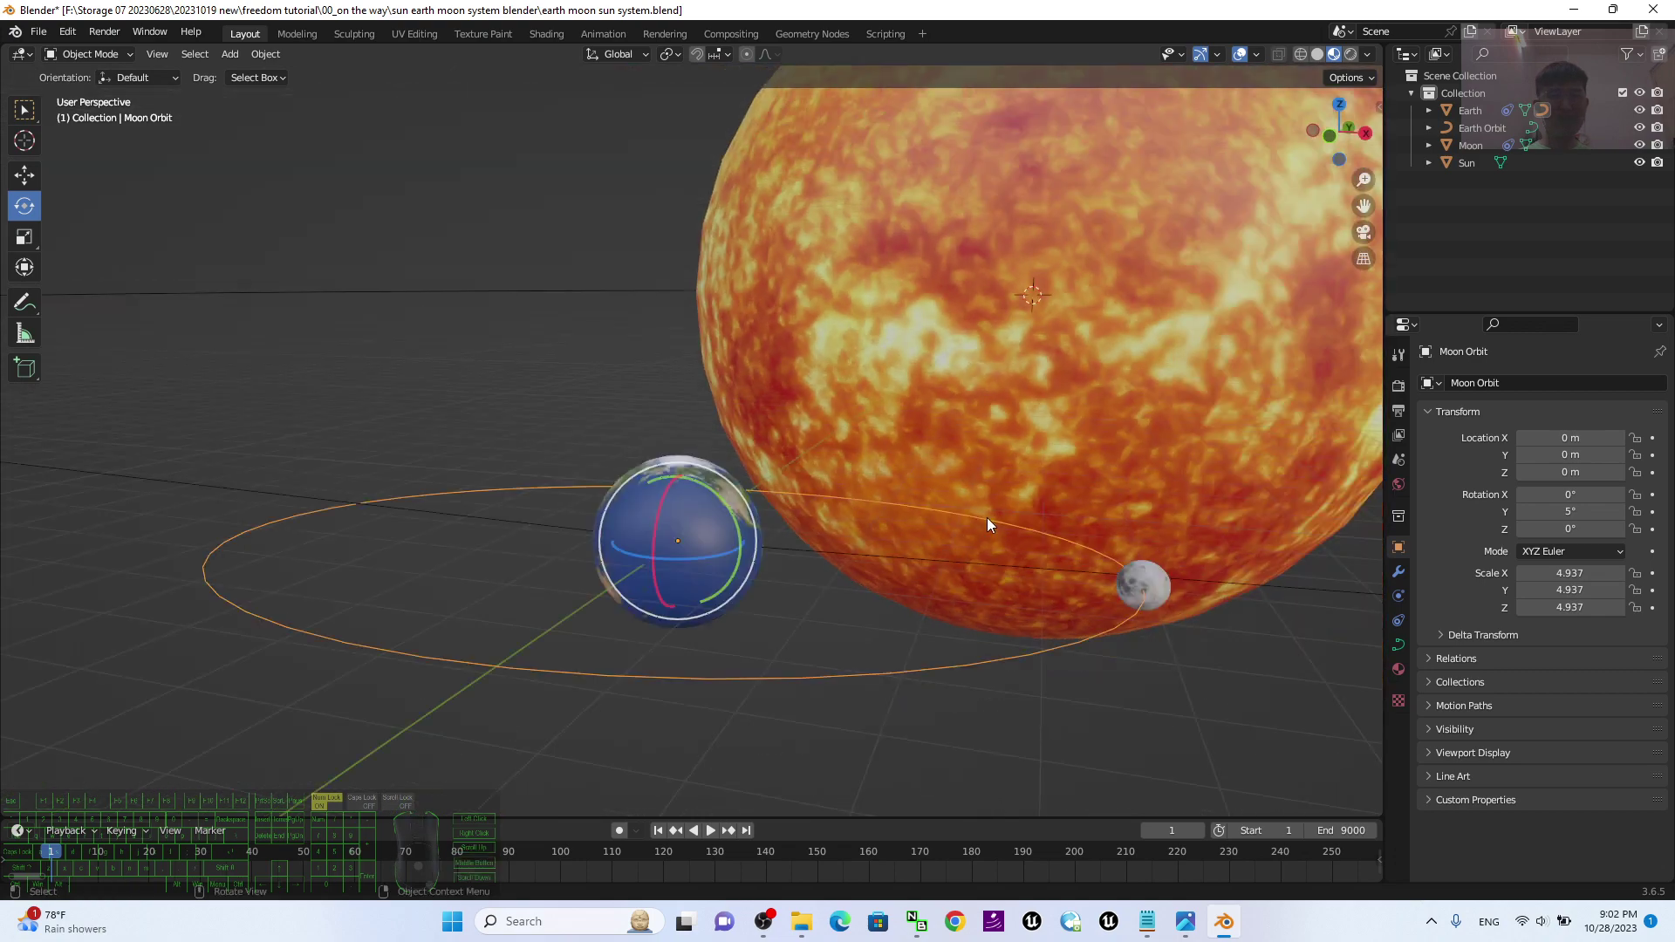
Briefly play and stop the animation, then close the Blender window.
{"action": "left_click", "coordinate": [707, 832]}
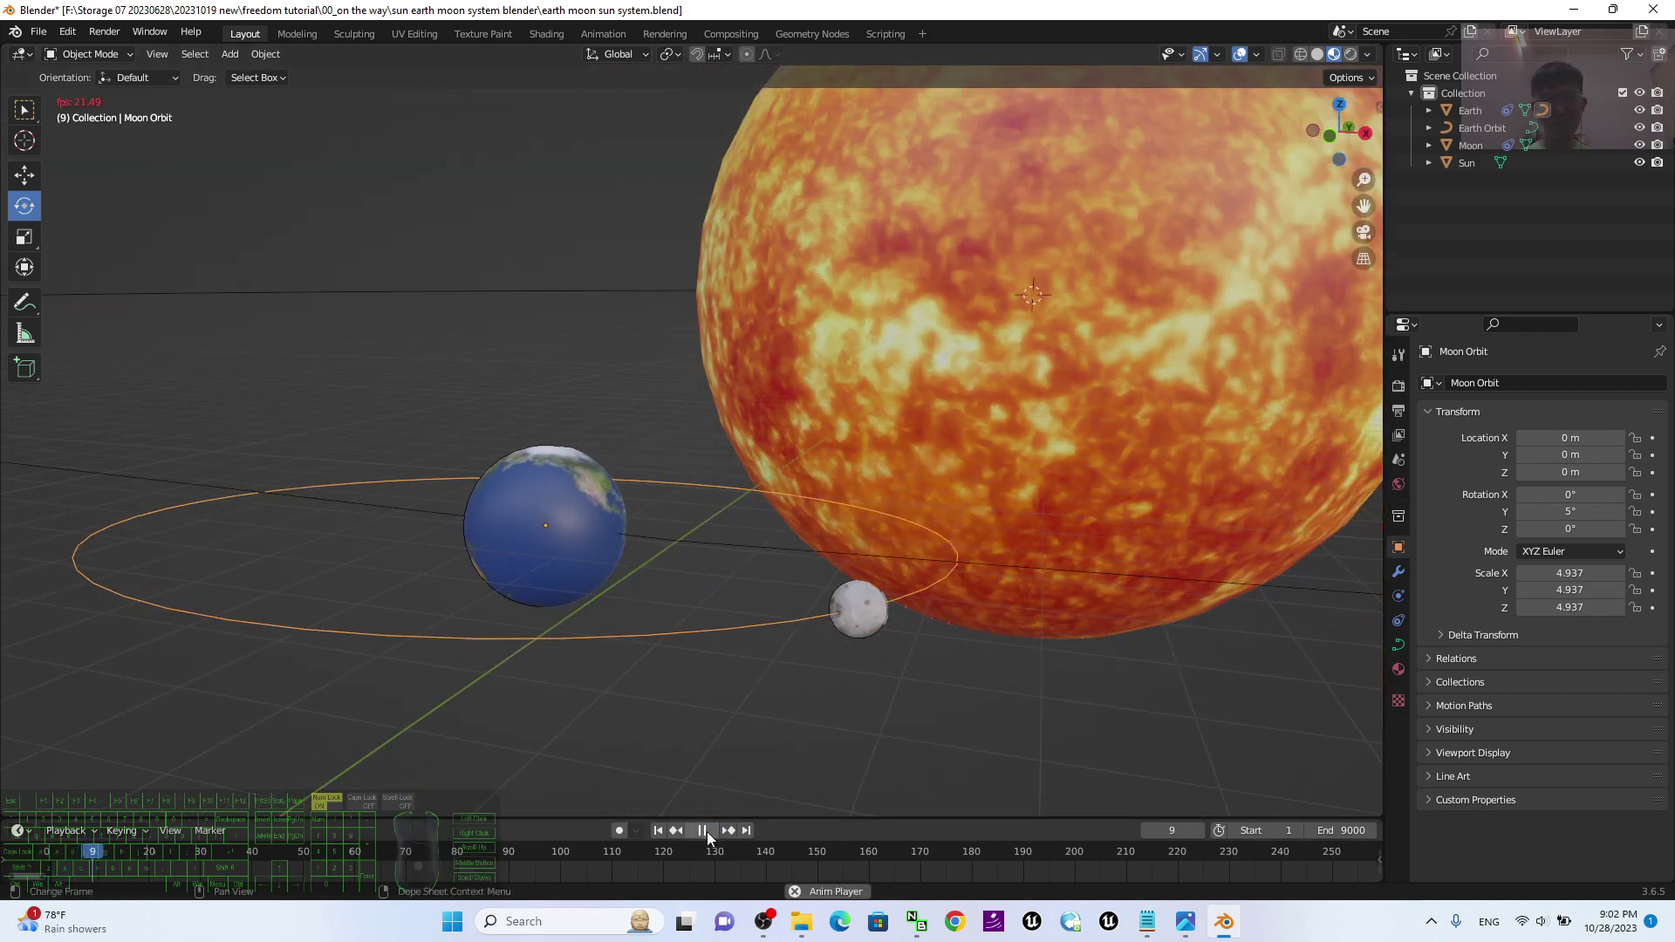
{"action": "left_click", "coordinate": [707, 831]}
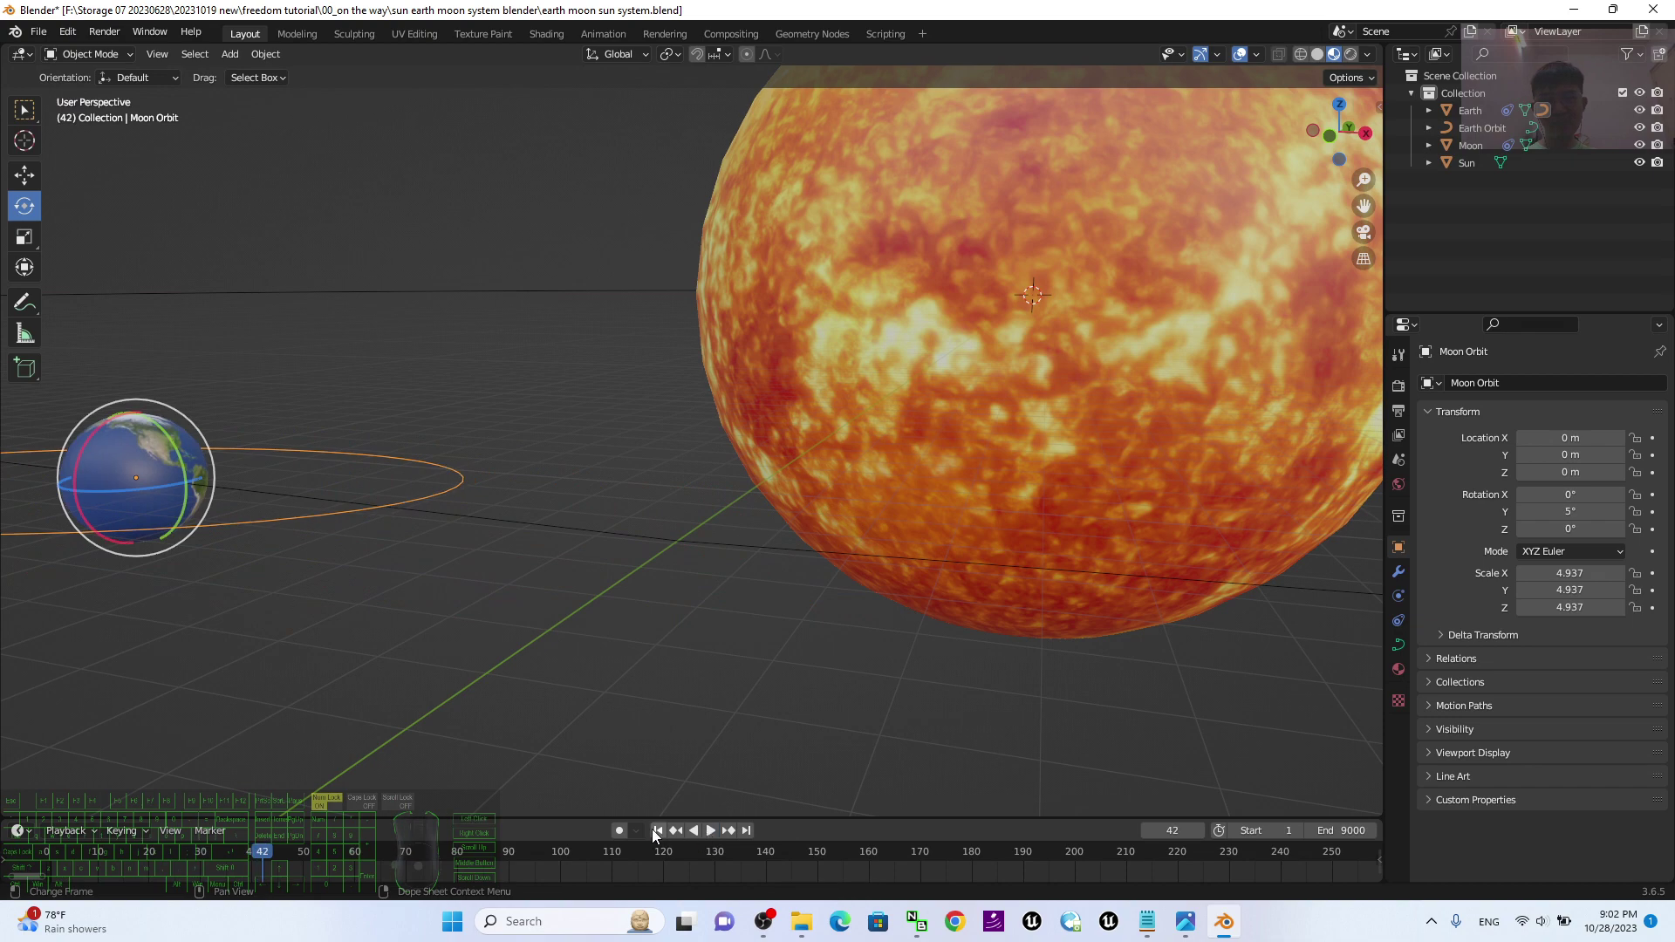
{"action": "left_click", "coordinate": [1645, 9]}
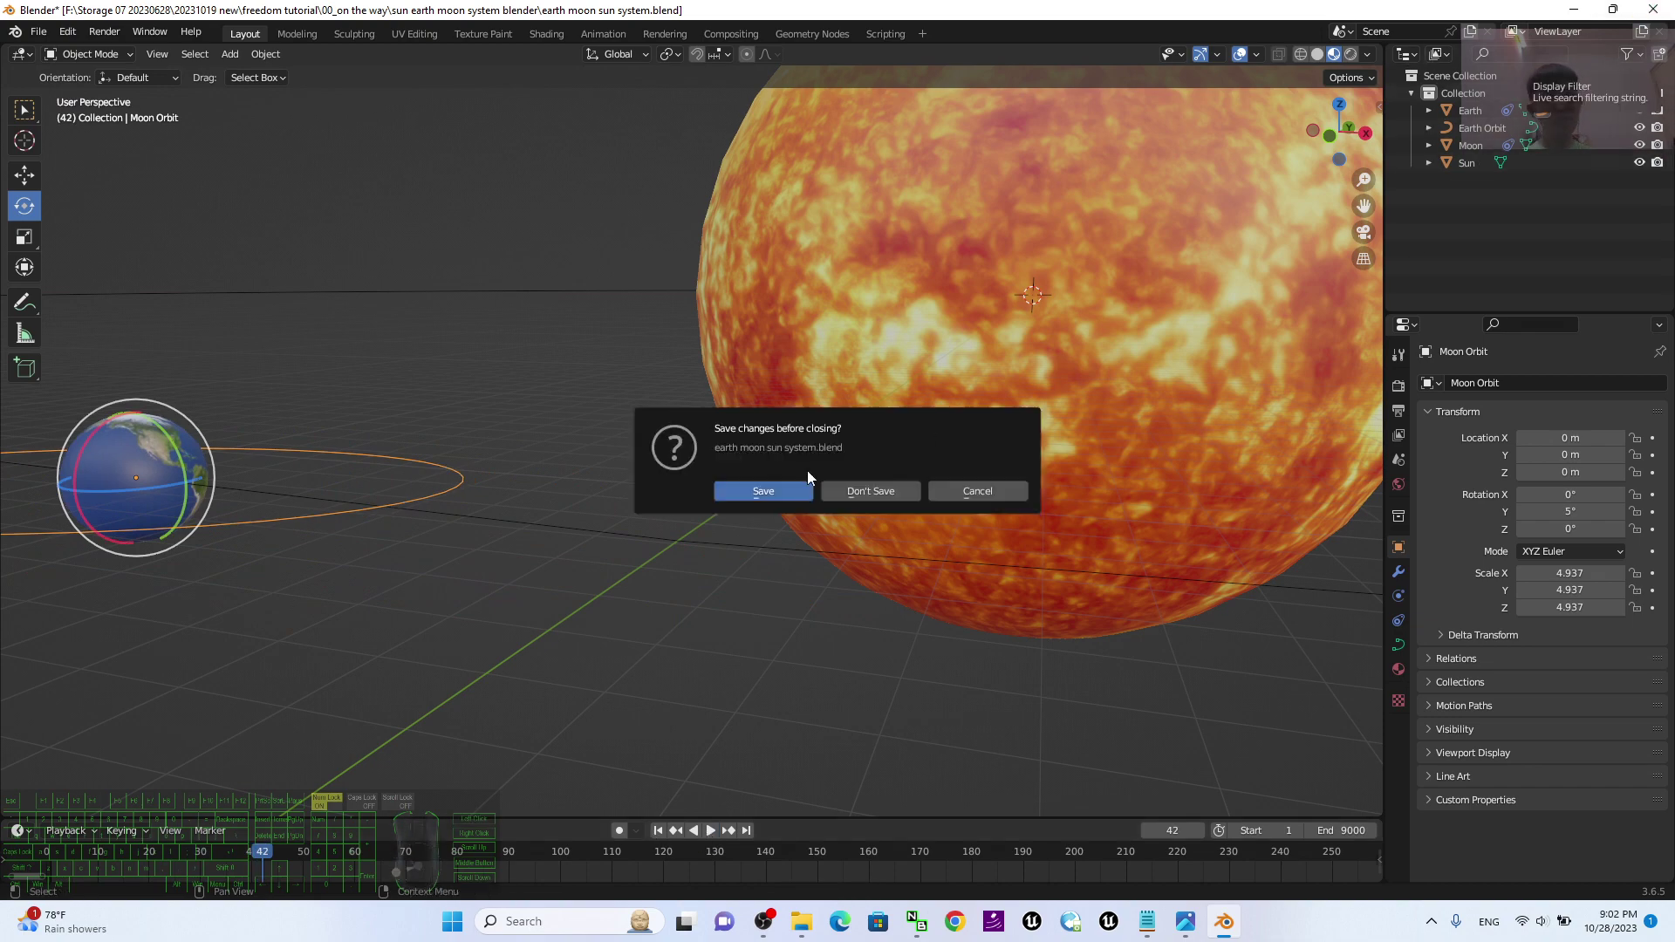
Close the scene without saving and read the download link in notes.txt.
{"action": "left_click", "coordinate": [870, 490]}
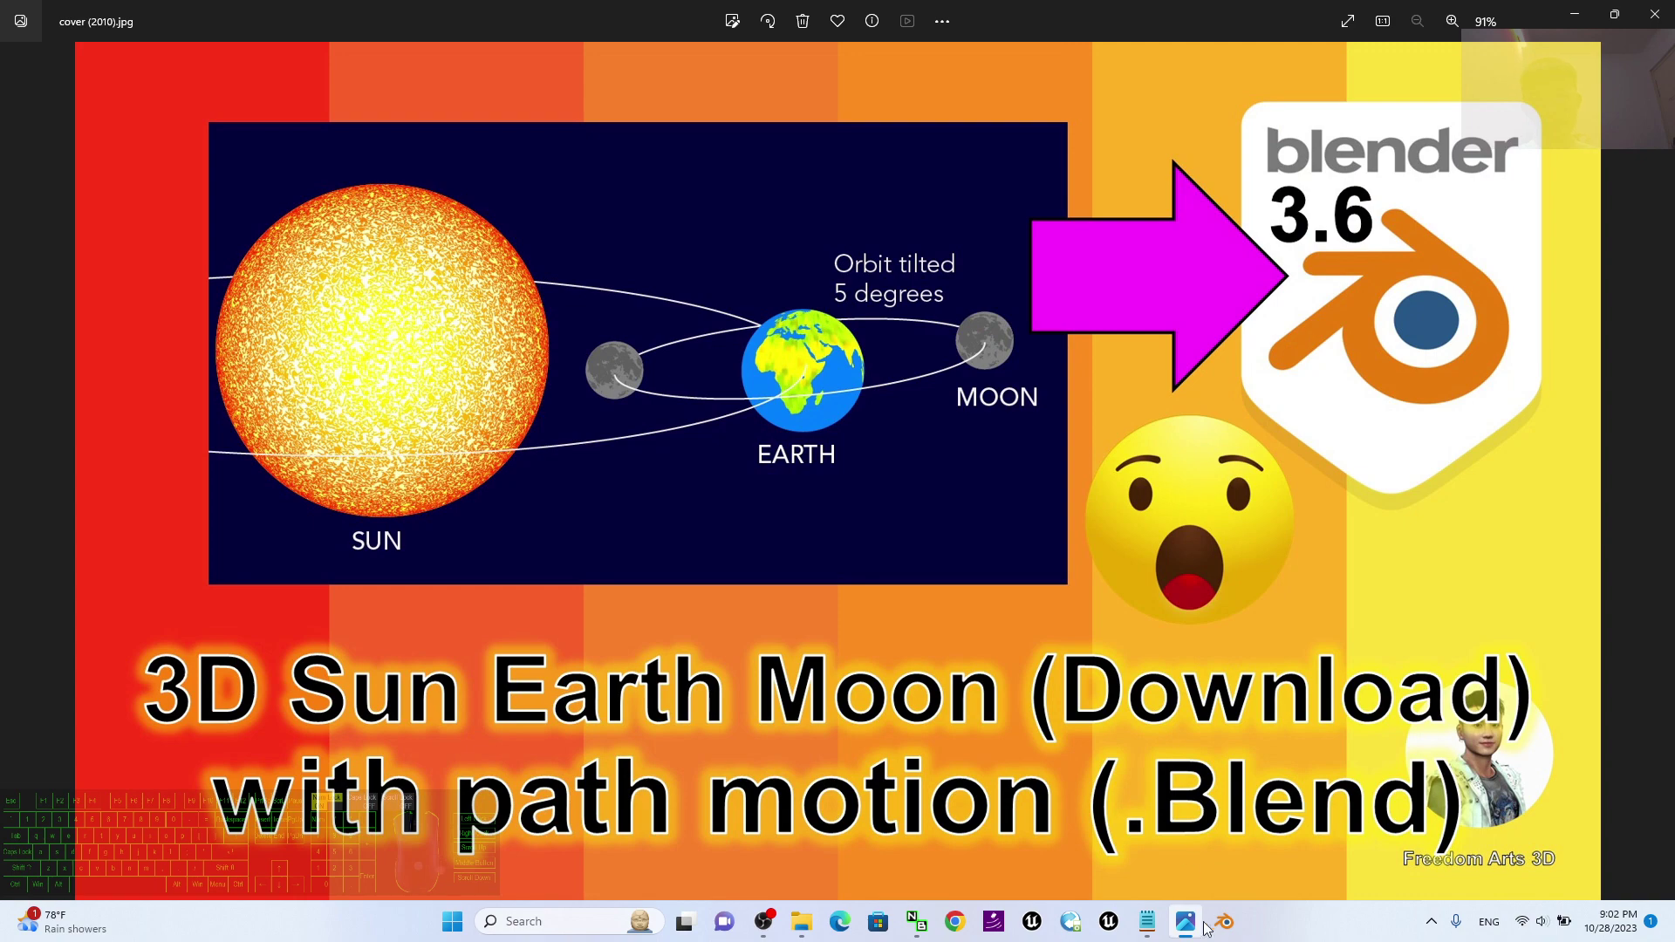
{"action": "left_click", "coordinate": [1159, 931]}
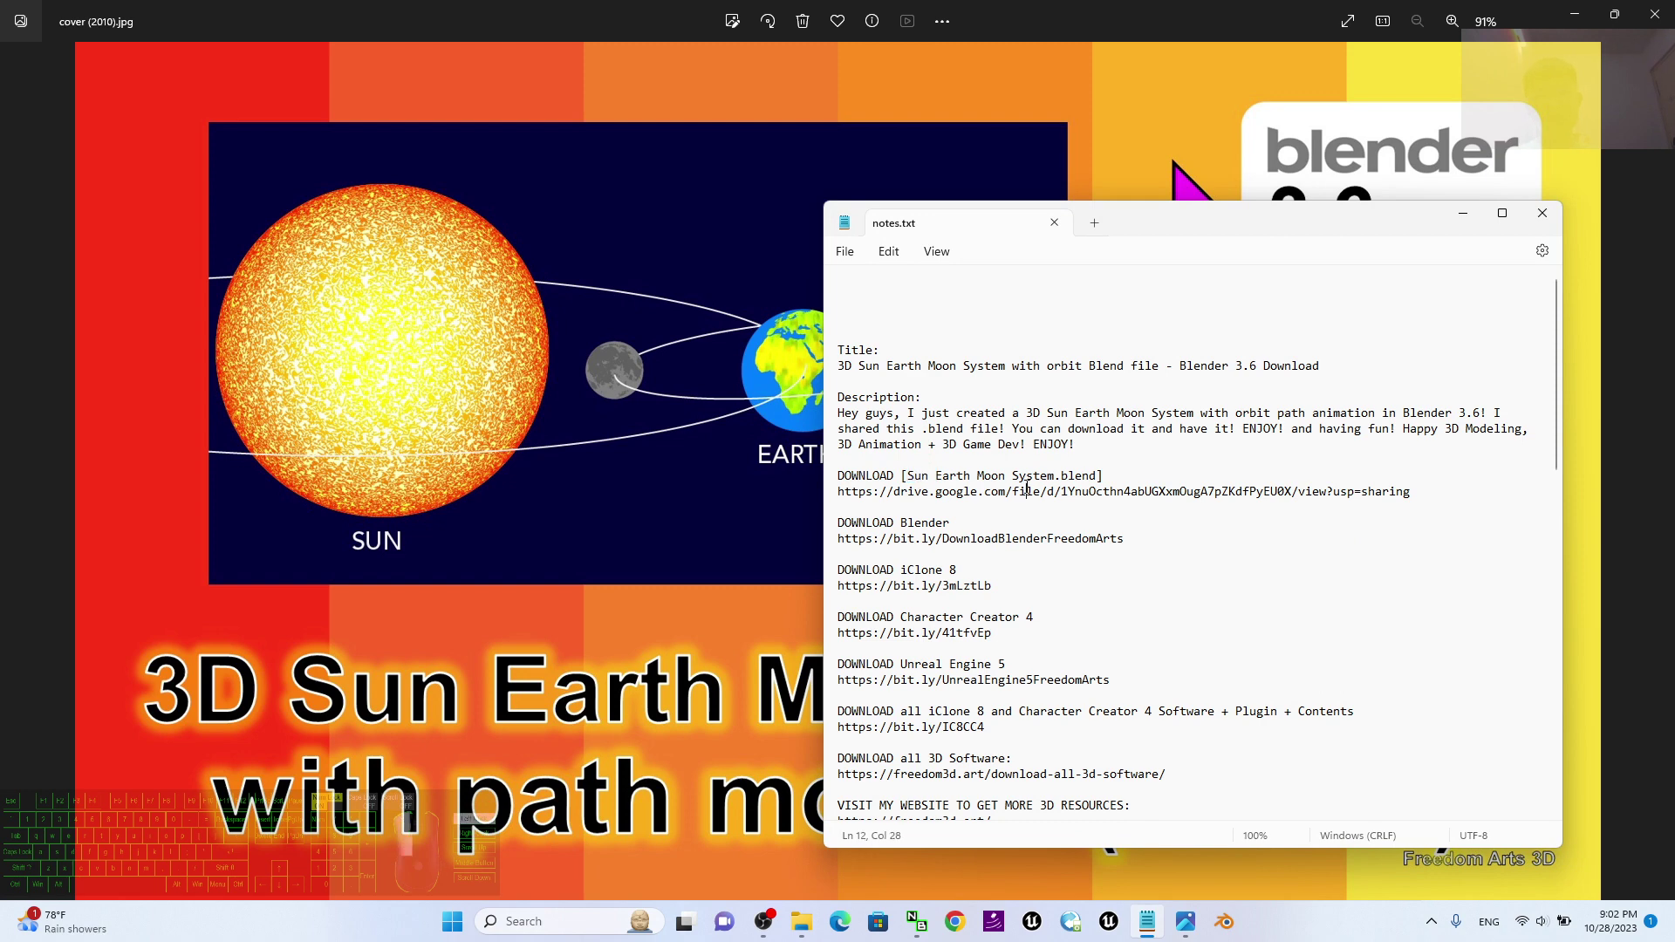
{"action": "left_click_drag", "start_coordinate": [1046, 475], "coordinate": [1031, 493]}
{"action": "left_click", "coordinate": [1079, 478]}
Minimize Notepad and open earth moon sun system.blend from File Explorer.
{"action": "left_click", "coordinate": [1461, 218]}
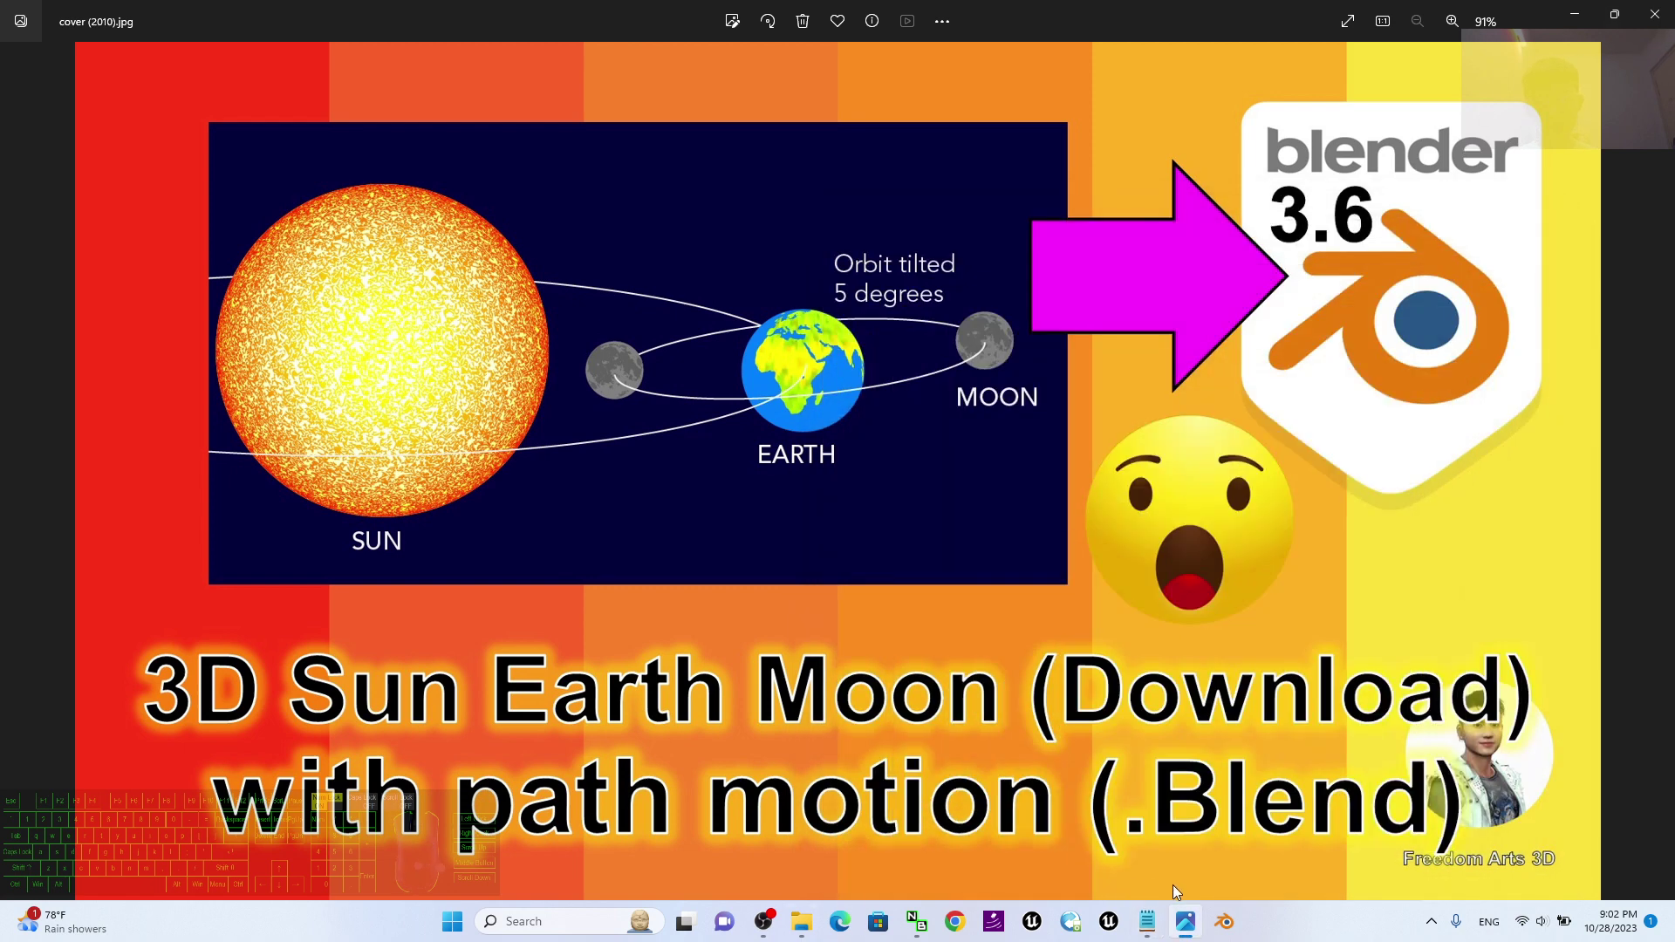
{"action": "left_click", "coordinate": [799, 921]}
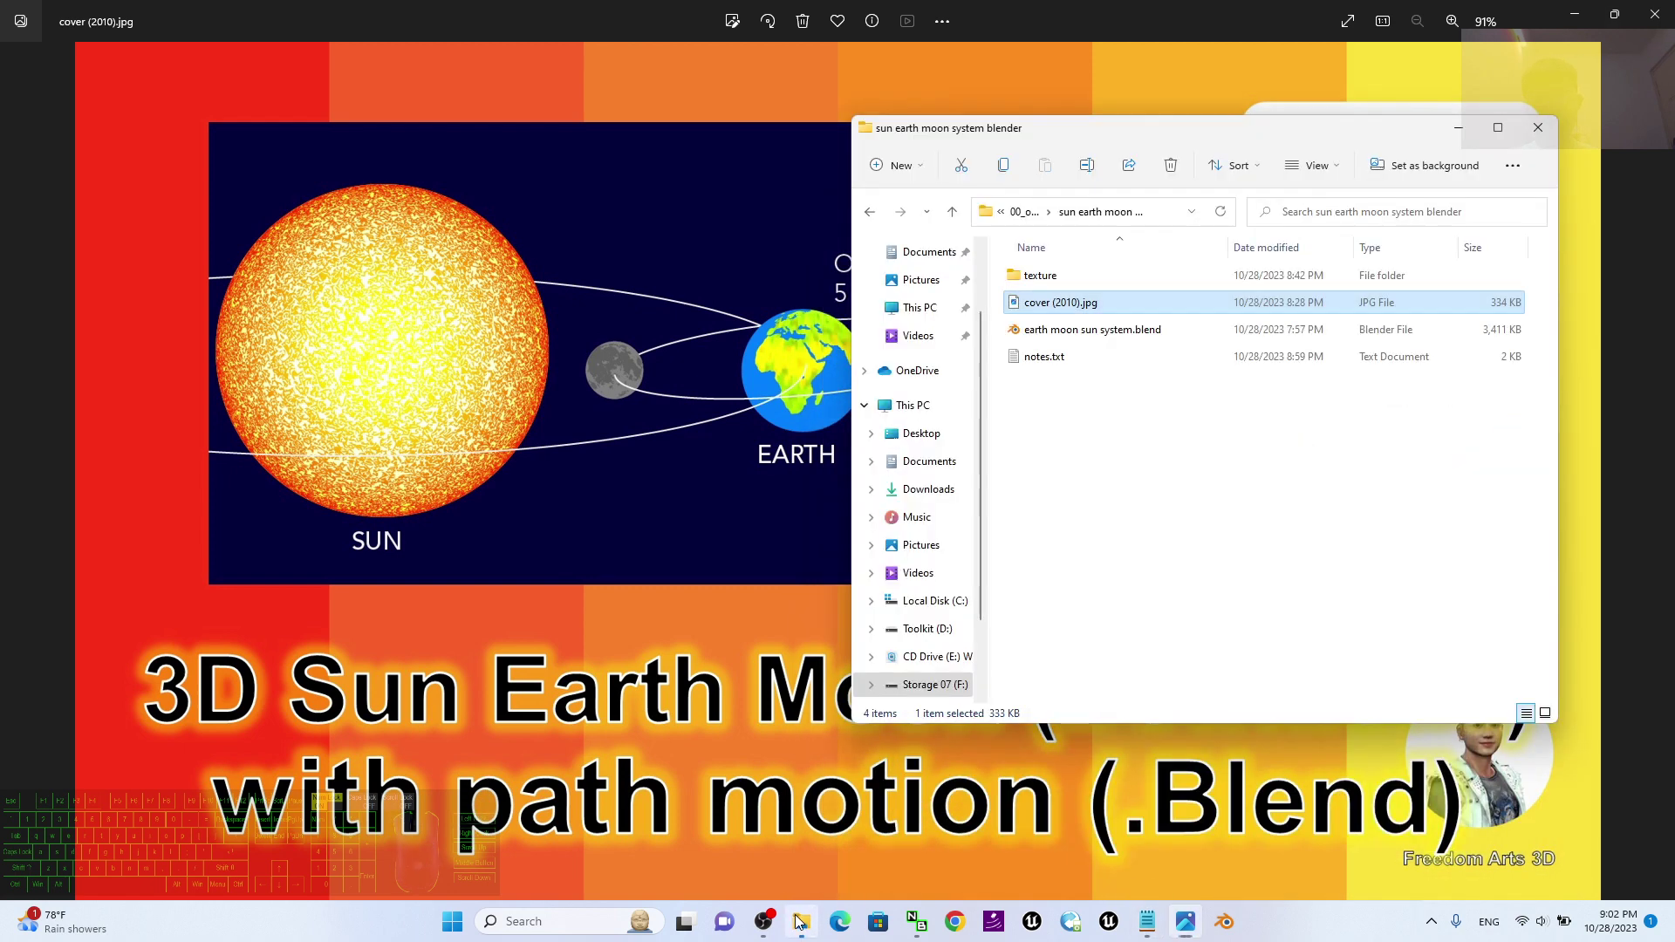
{"action": "left_click", "coordinate": [1094, 335]}
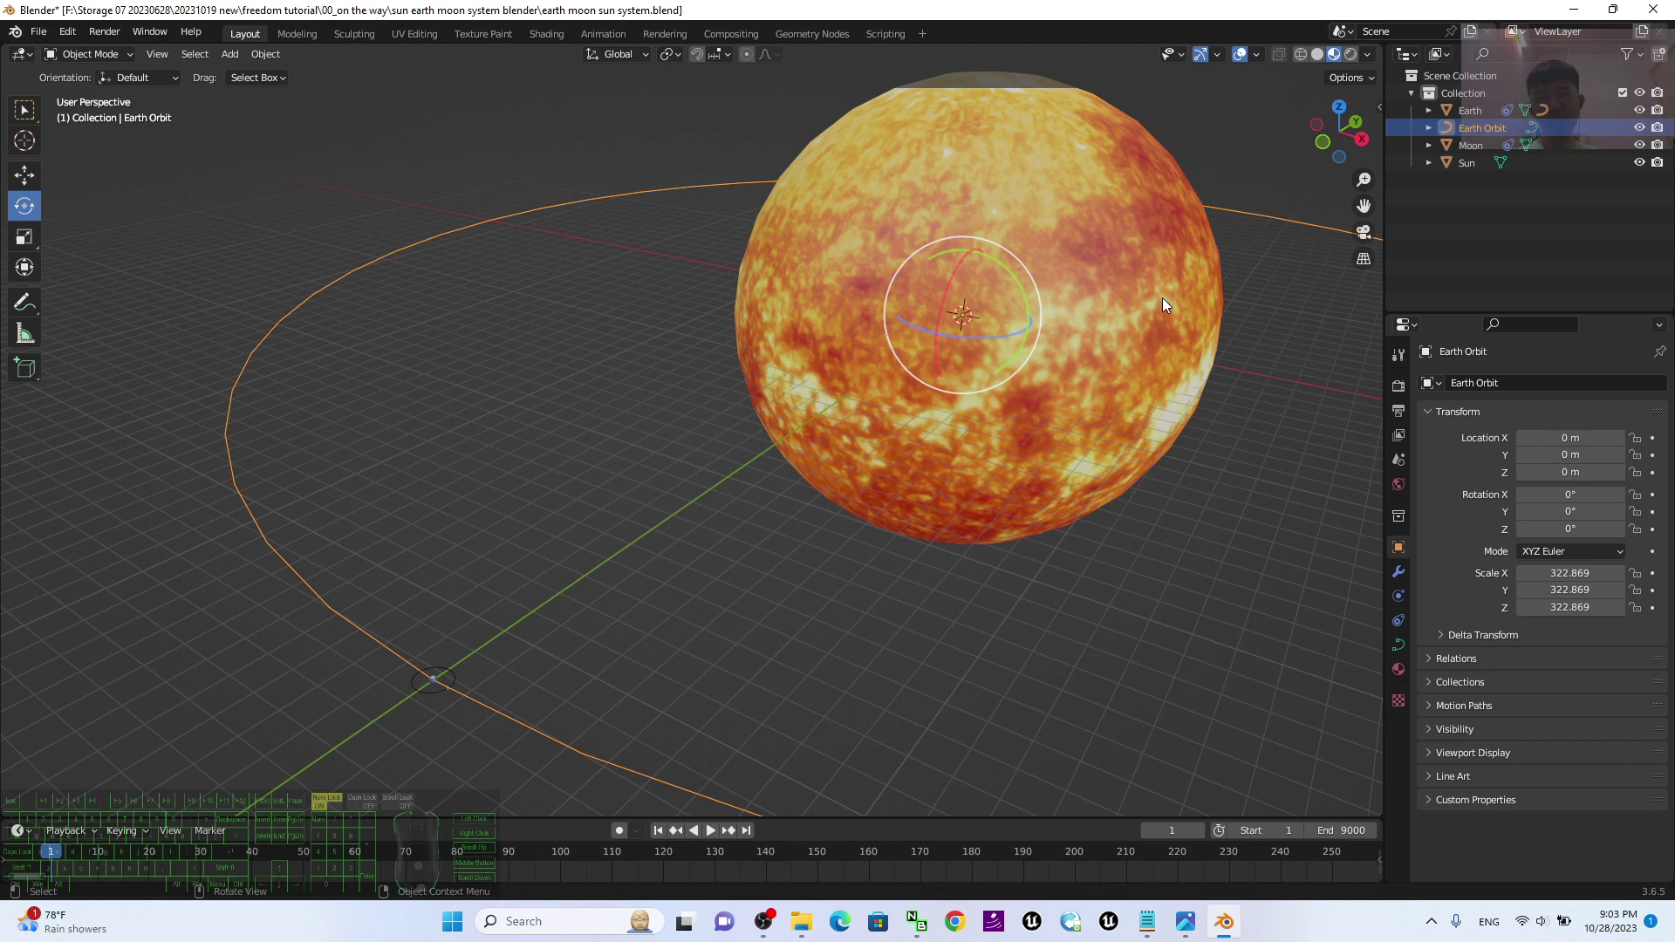
{"action": "scroll", "coordinate": [1162, 297], "scroll_direction": "down", "scroll_amount": 5}
{"action": "scroll", "coordinate": [1052, 380], "scroll_direction": "up", "scroll_amount": 6}
Orbit the reopened scene, select the Sun and Earth, and toggle Solid/Material Preview shading.
{"action": "middle_click_drag", "start_coordinate": [1053, 379], "coordinate": [444, 627]}
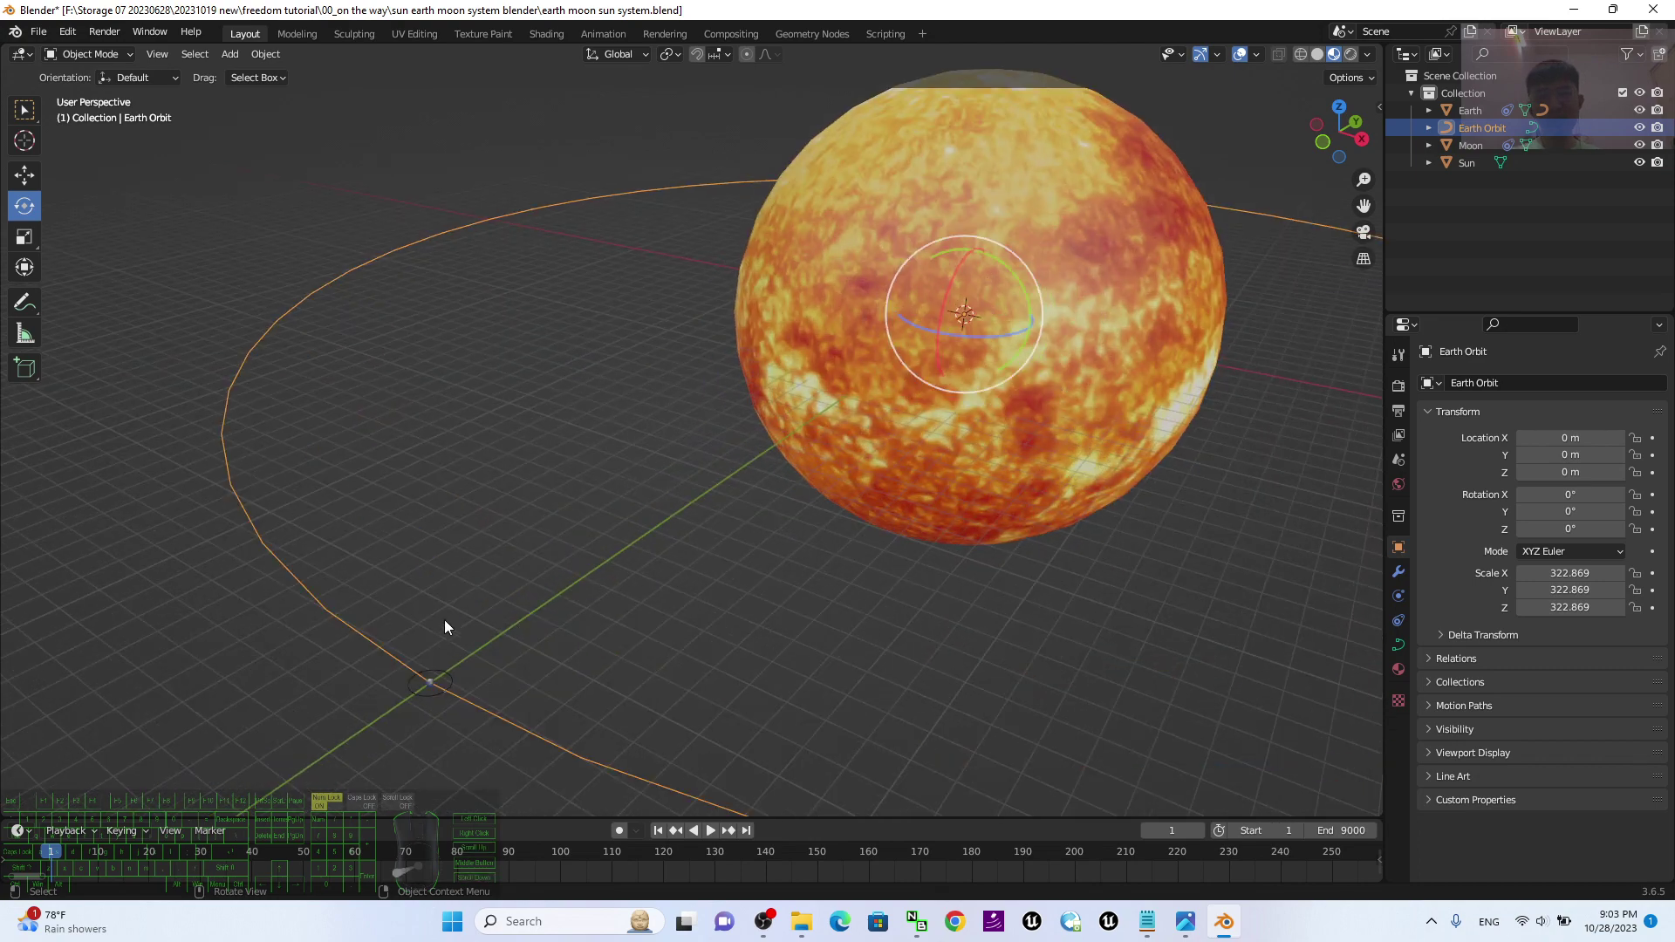
{"action": "middle_click_drag", "start_coordinate": [527, 695], "coordinate": [554, 681]}
{"action": "scroll", "coordinate": [553, 681], "scroll_direction": "up", "scroll_amount": 1}
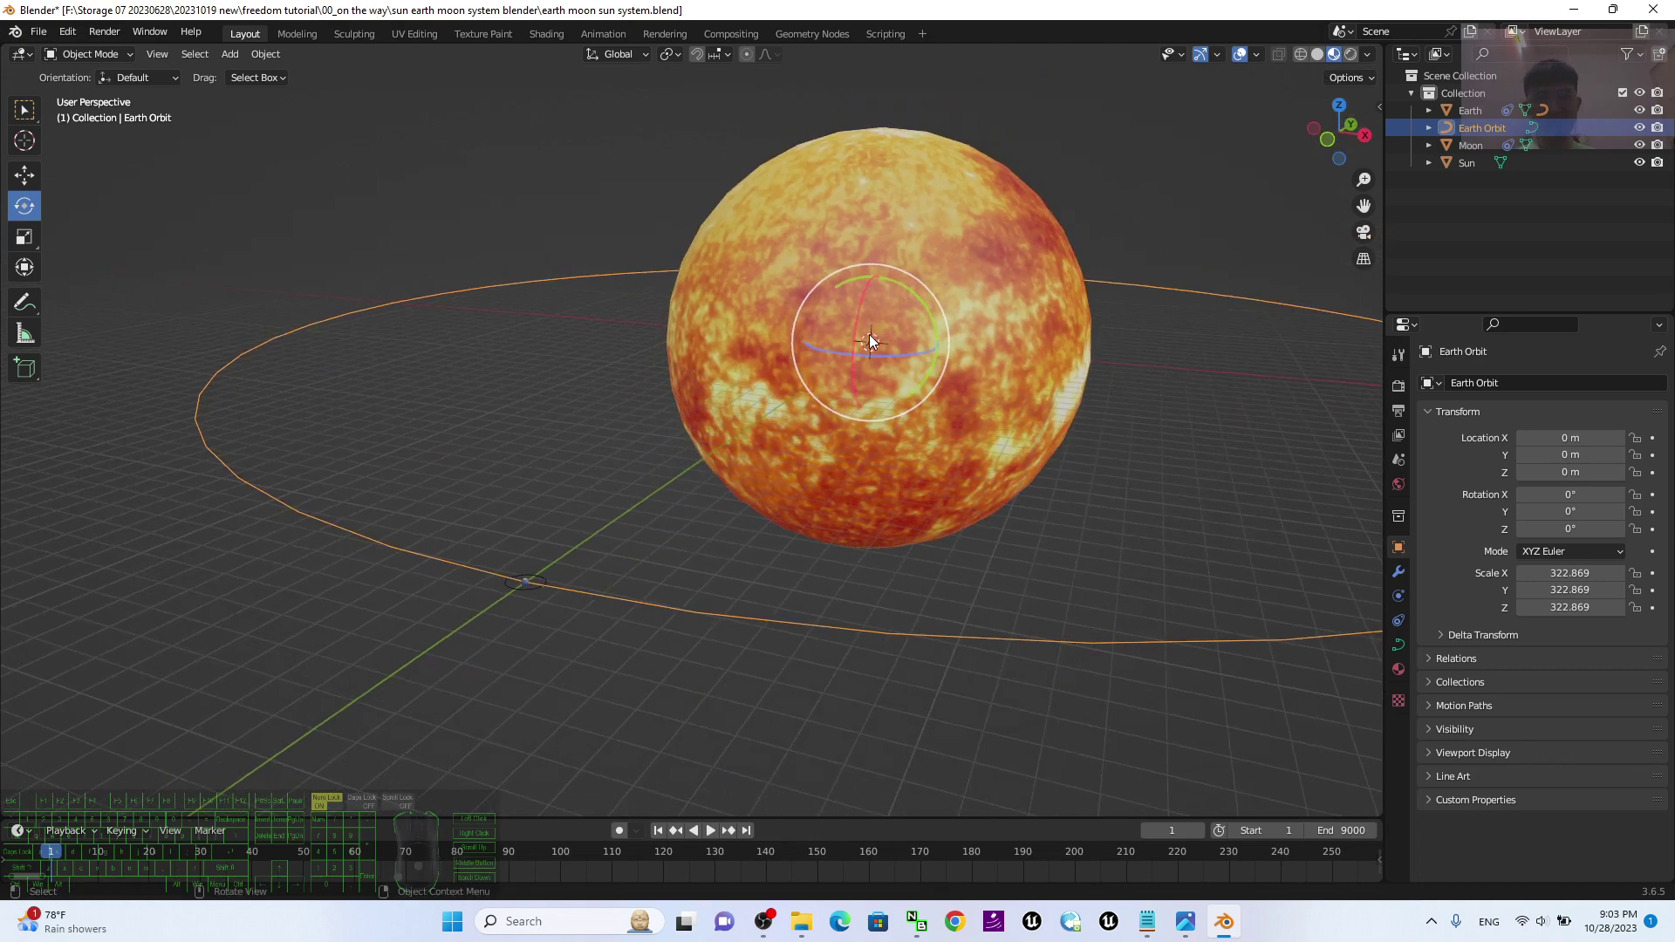
{"action": "scroll", "coordinate": [869, 340], "scroll_direction": "up", "scroll_amount": 1}
{"action": "left_click", "coordinate": [929, 477]}
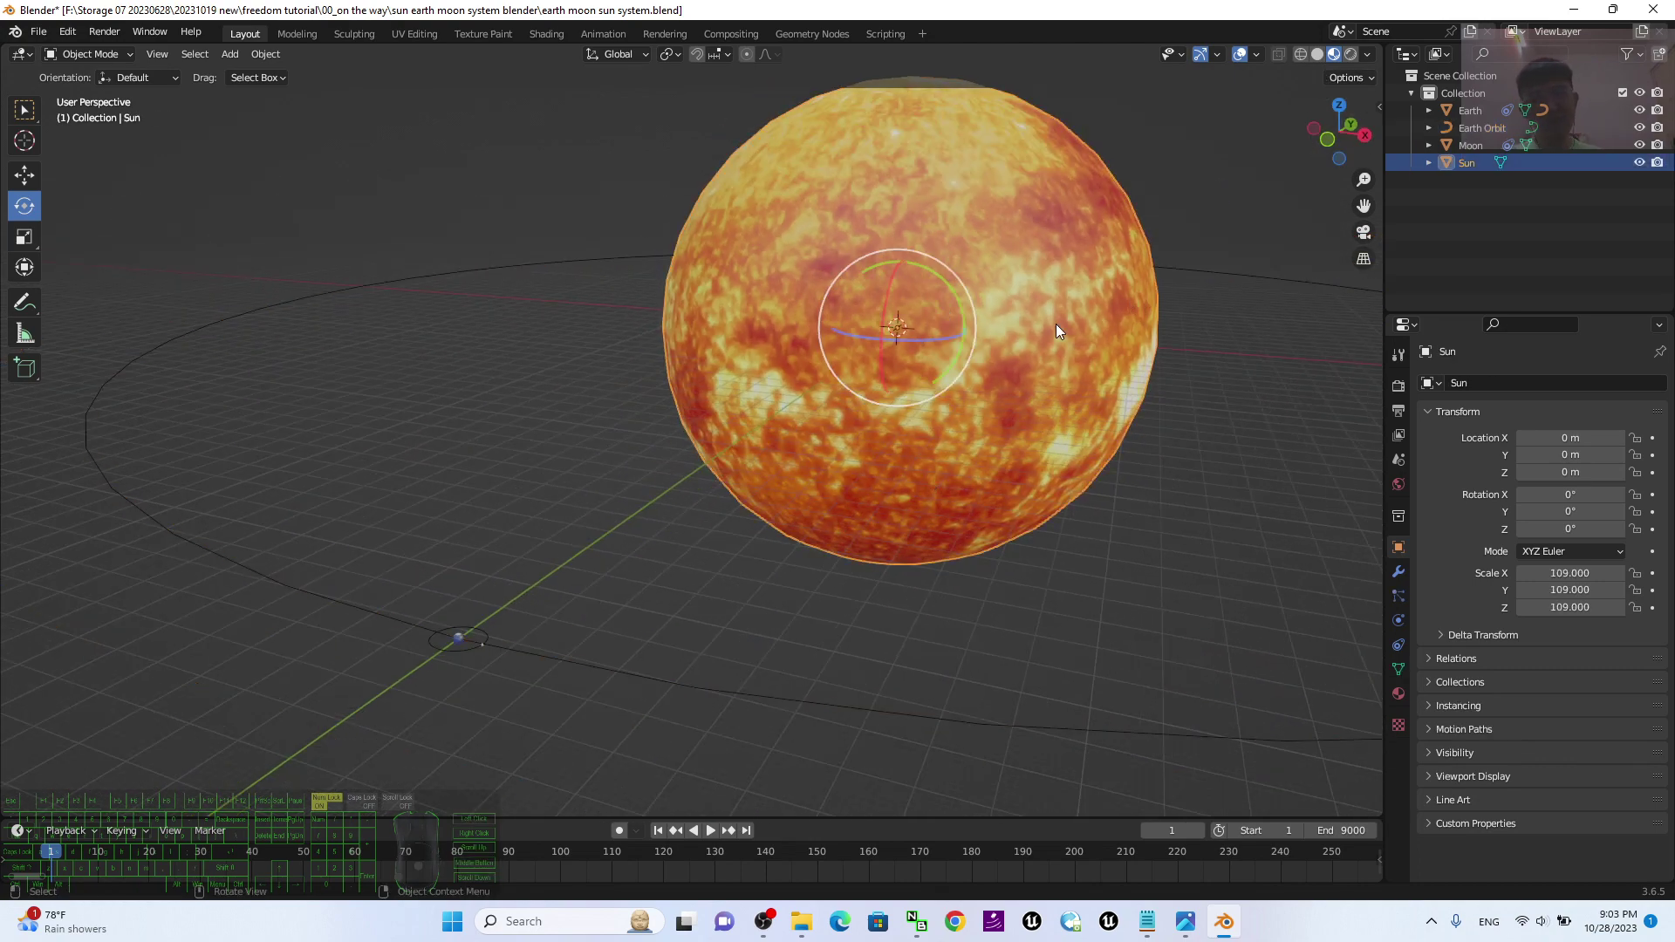
{"action": "left_click", "coordinate": [462, 641]}
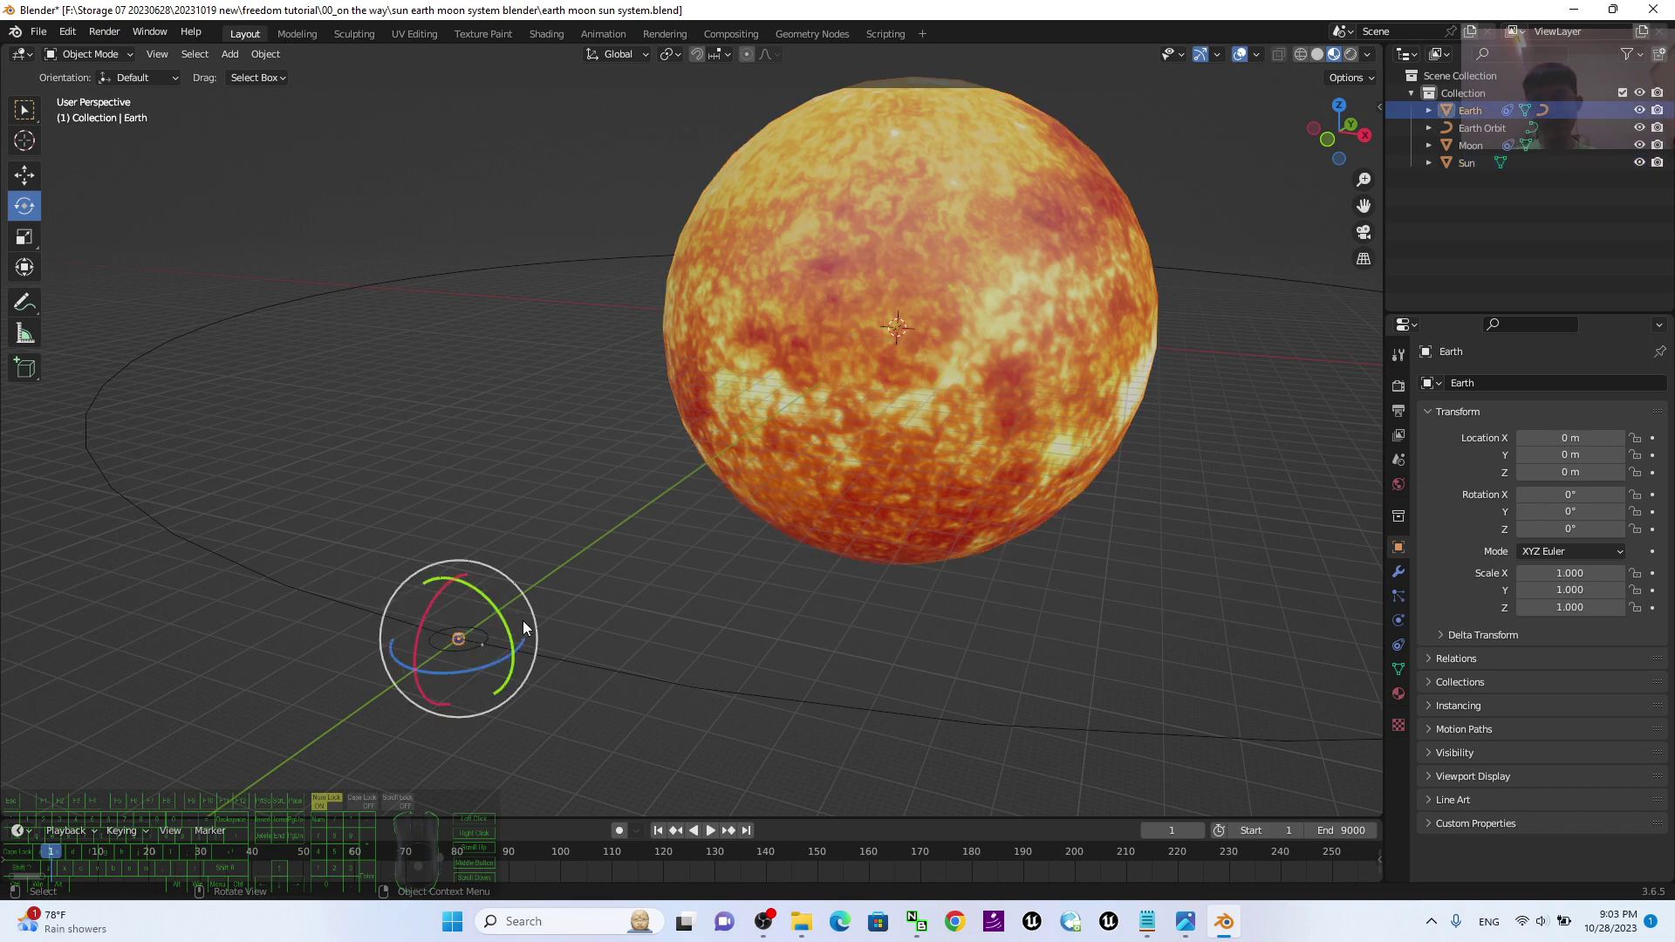
{"action": "scroll", "coordinate": [523, 621], "scroll_direction": "up", "scroll_amount": 2}
{"action": "scroll", "coordinate": [525, 690], "scroll_direction": "up", "scroll_amount": 2}
{"action": "mouse_move", "coordinate": [715, 602]}
{"action": "middle_mouse_down"}
{"action": "mouse_move", "coordinate": [722, 543]}
{"action": "mouse_move", "coordinate": [680, 591]}
{"action": "mouse_move", "coordinate": [901, 569]}
{"action": "mouse_move", "coordinate": [929, 505]}
{"action": "middle_mouse_up"}
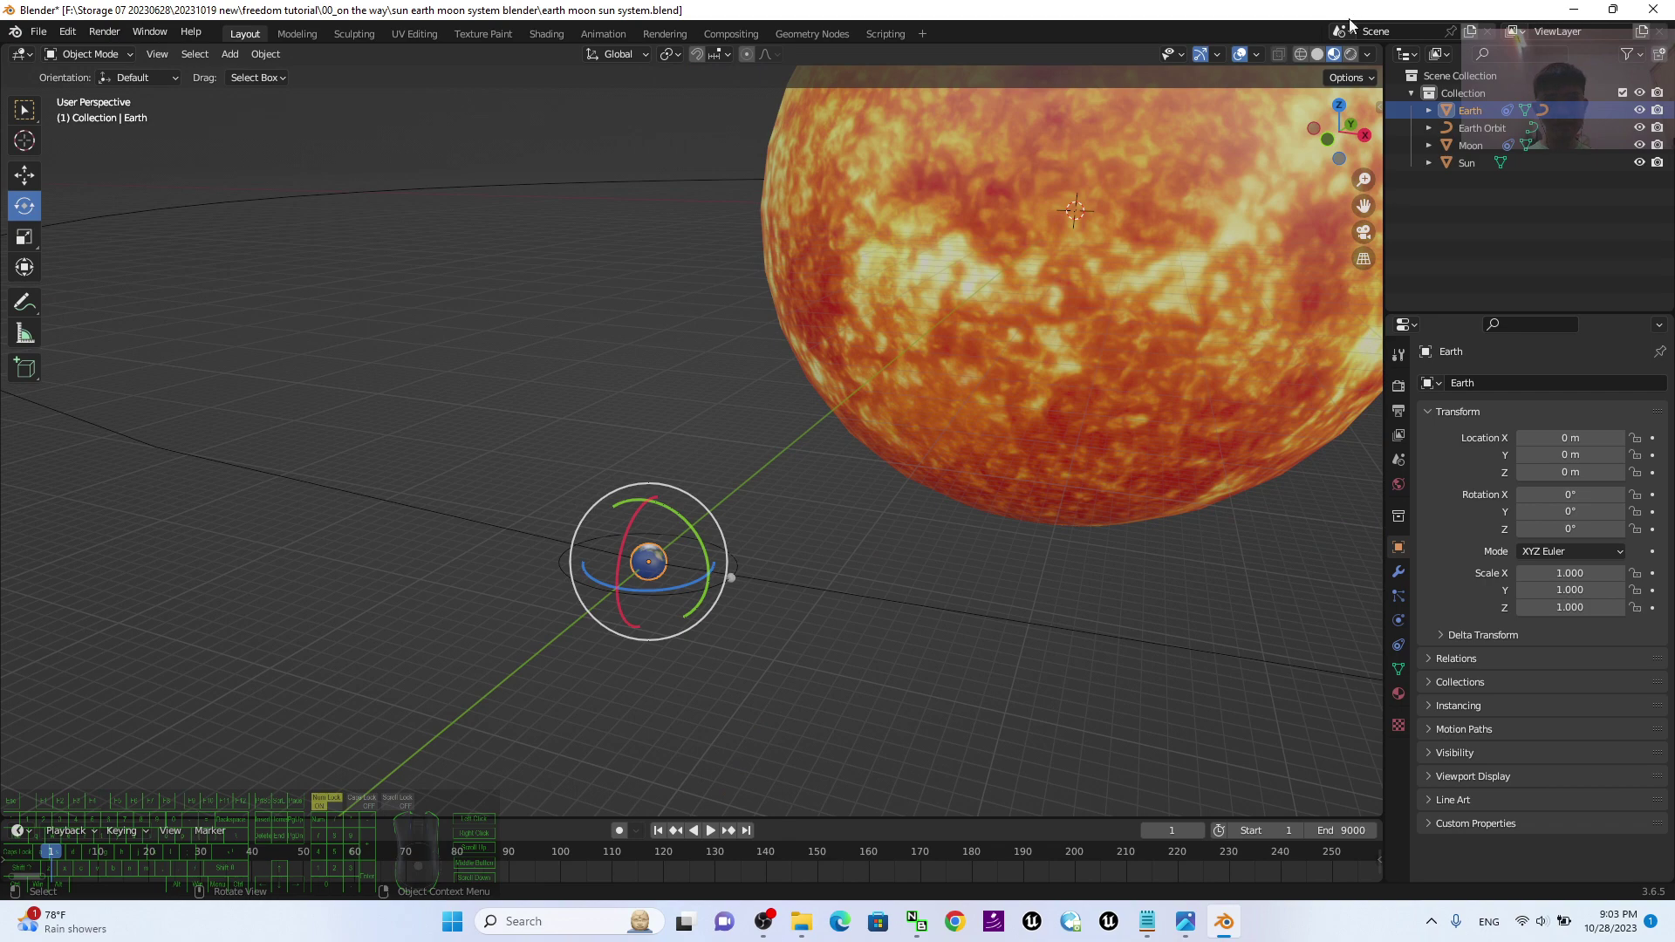
{"action": "left_click", "coordinate": [1315, 53]}
{"action": "middle_click_drag", "start_coordinate": [1217, 352], "coordinate": [1197, 363]}
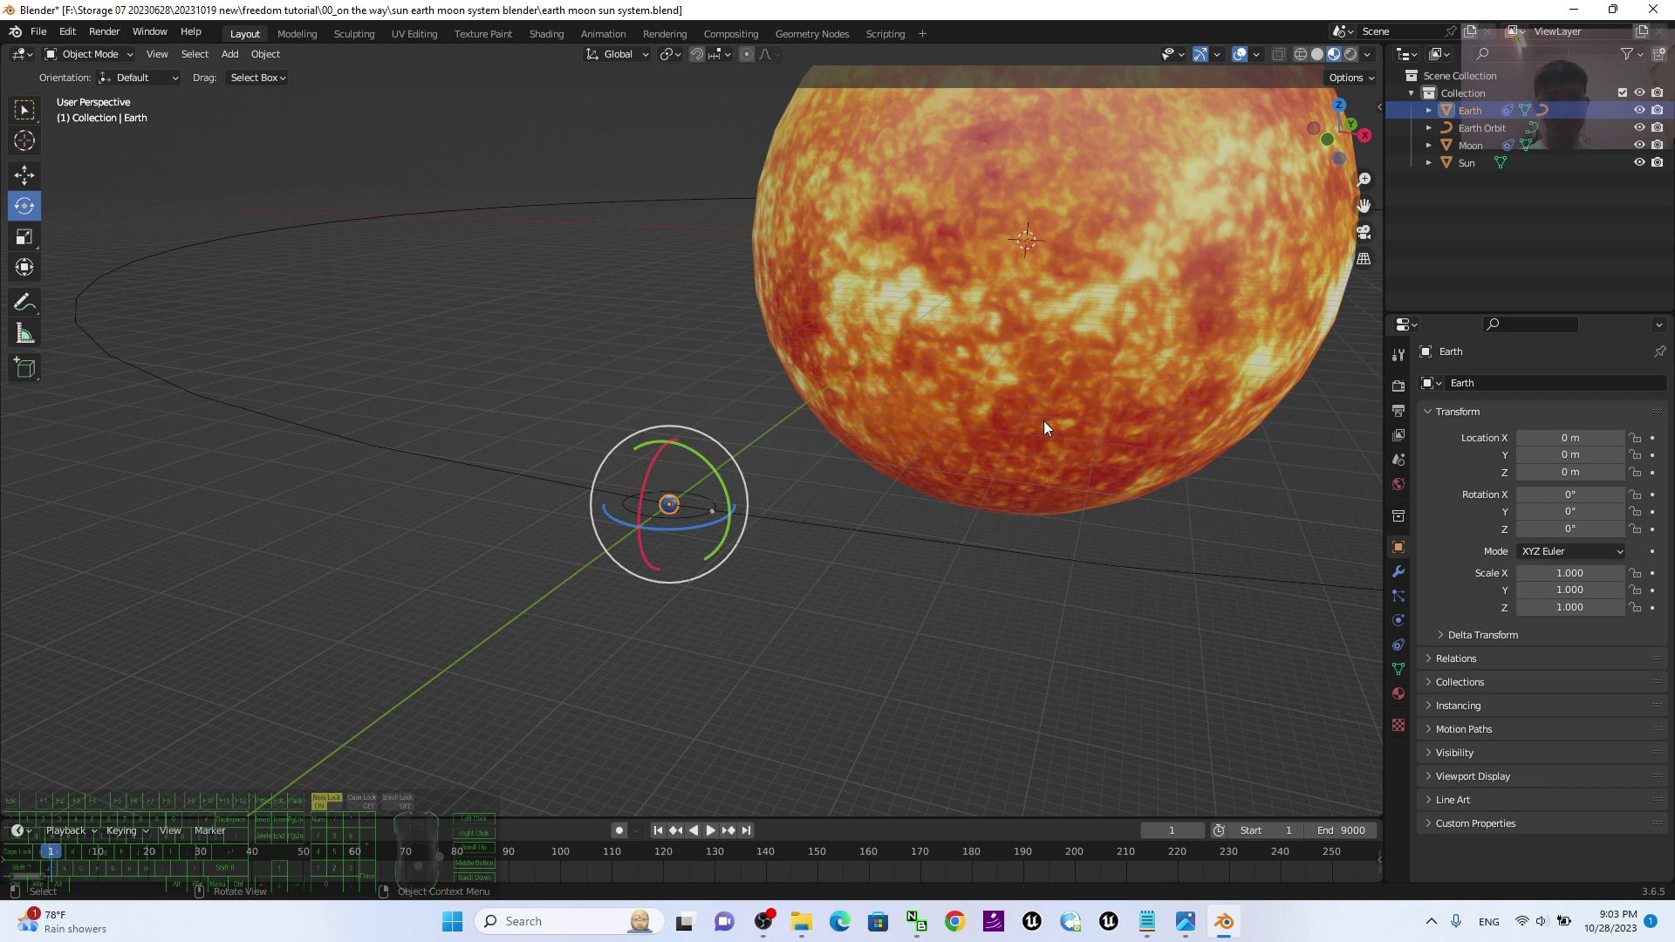
{"action": "mouse_move", "coordinate": [1043, 420]}
{"action": "middle_mouse_down"}
{"action": "mouse_move", "coordinate": [963, 432]}
{"action": "mouse_move", "coordinate": [1084, 439]}
{"action": "mouse_move", "coordinate": [1053, 231]}
{"action": "mouse_move", "coordinate": [982, 229]}
{"action": "middle_mouse_up"}
{"action": "left_click", "coordinate": [1101, 376]}
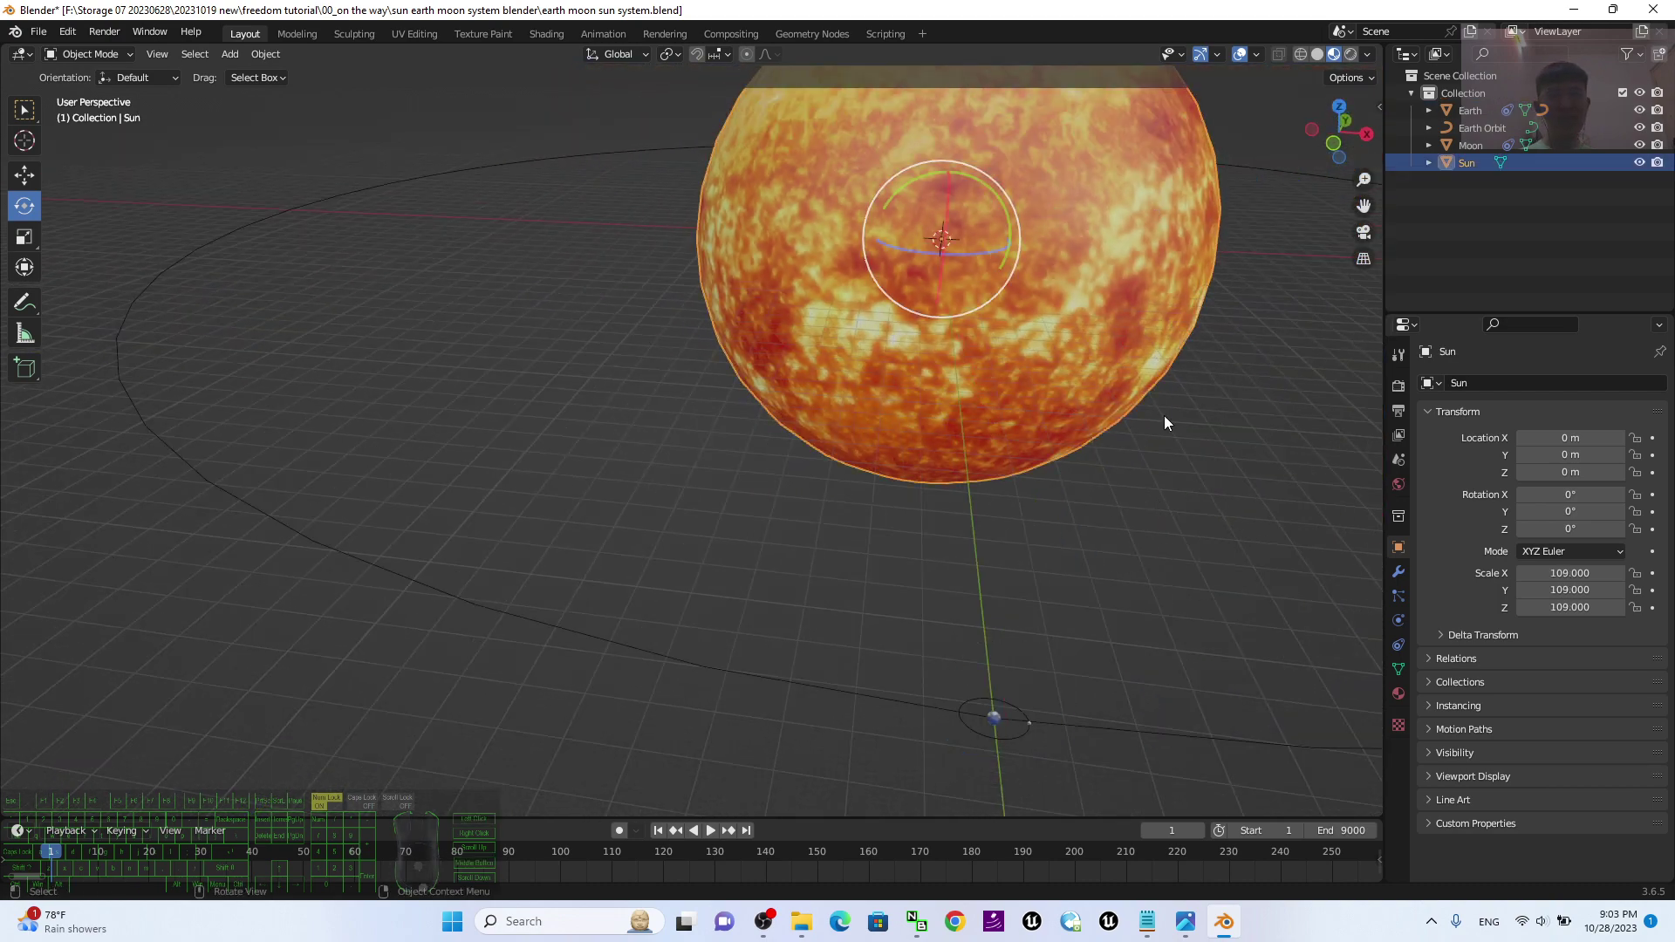
{"action": "key", "text": "r"}
{"action": "key", "text": "Escape"}
{"action": "mouse_move", "coordinate": [1161, 645]}
{"action": "middle_mouse_down"}
{"action": "mouse_move", "coordinate": [1061, 616]}
{"action": "mouse_move", "coordinate": [1069, 632]}
{"action": "mouse_move", "coordinate": [1097, 643]}
{"action": "mouse_move", "coordinate": [1103, 584]}
{"action": "mouse_move", "coordinate": [963, 551]}
{"action": "mouse_move", "coordinate": [589, 703]}
{"action": "middle_mouse_up"}
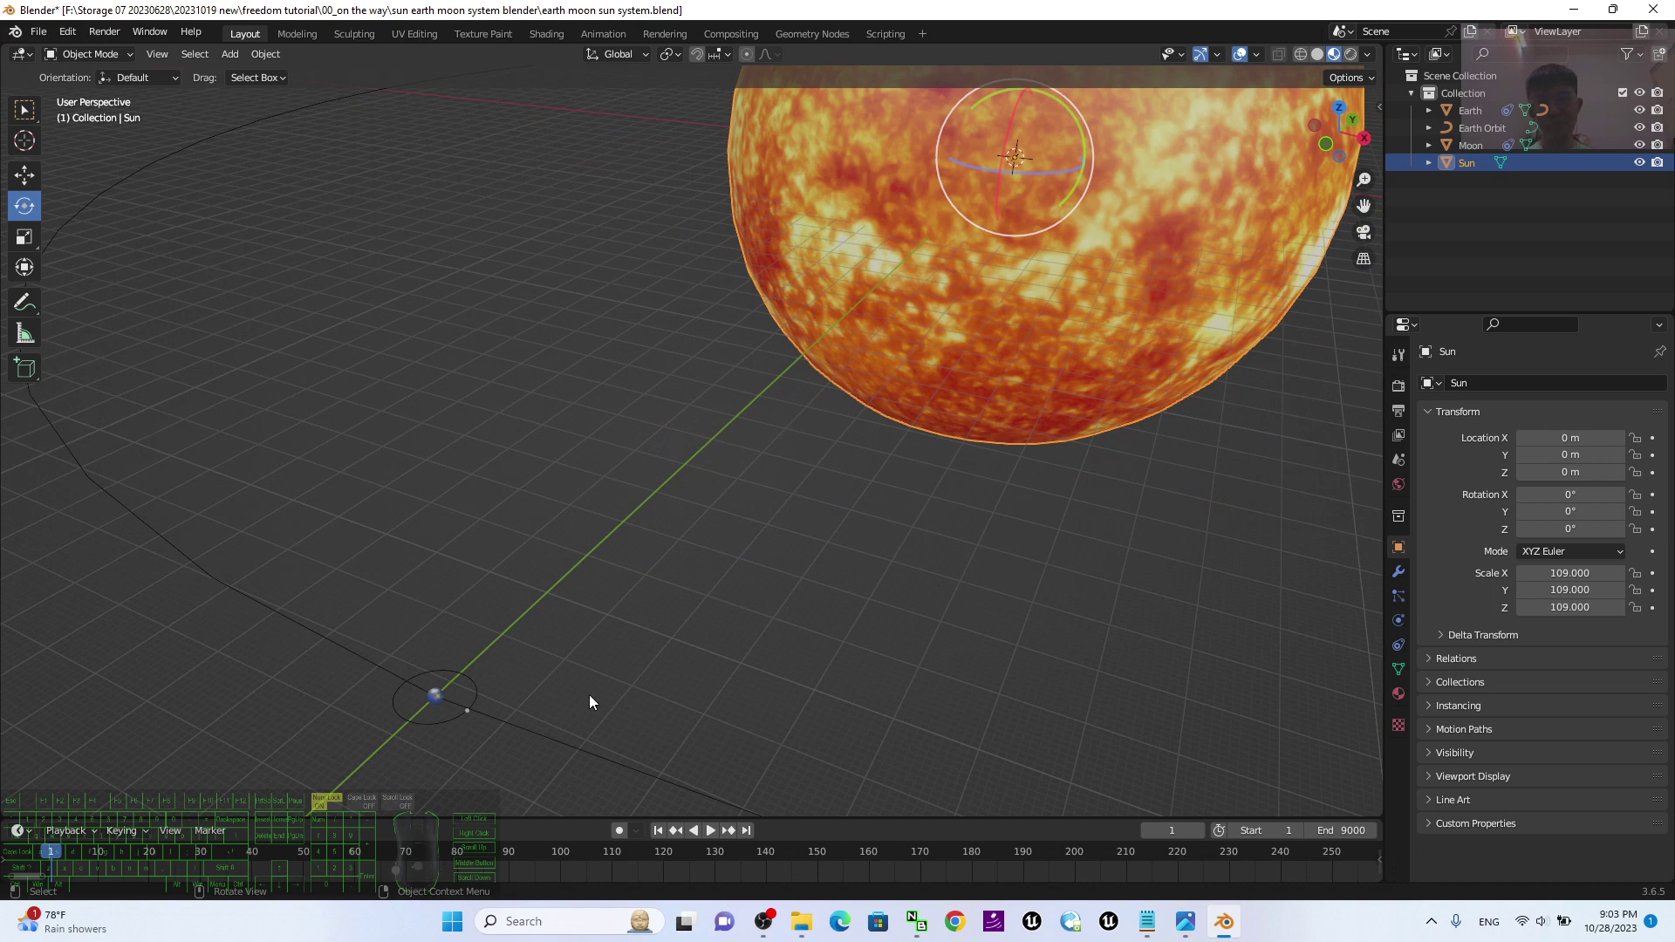
{"action": "left_click", "coordinate": [437, 698]}
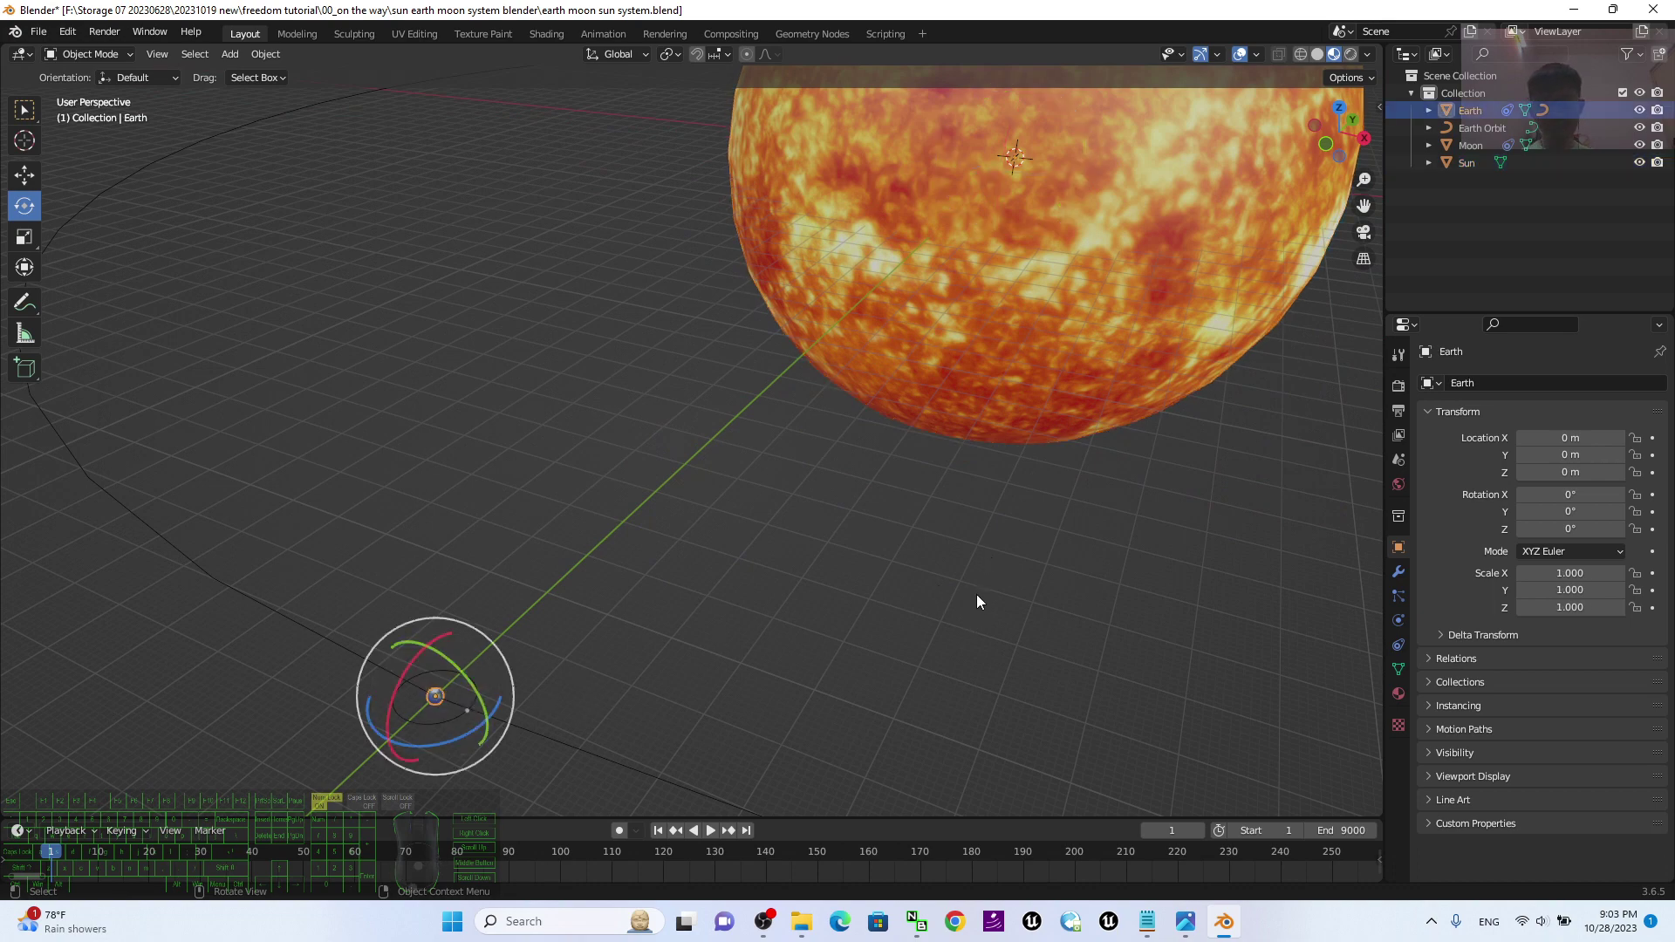
{"action": "mouse_move", "coordinate": [976, 602]}
{"action": "middle_mouse_down"}
{"action": "mouse_move", "coordinate": [1019, 692]}
{"action": "mouse_move", "coordinate": [1223, 568]}
{"action": "mouse_move", "coordinate": [1188, 549]}
{"action": "mouse_move", "coordinate": [1206, 554]}
{"action": "mouse_move", "coordinate": [485, 624]}
{"action": "middle_mouse_up"}
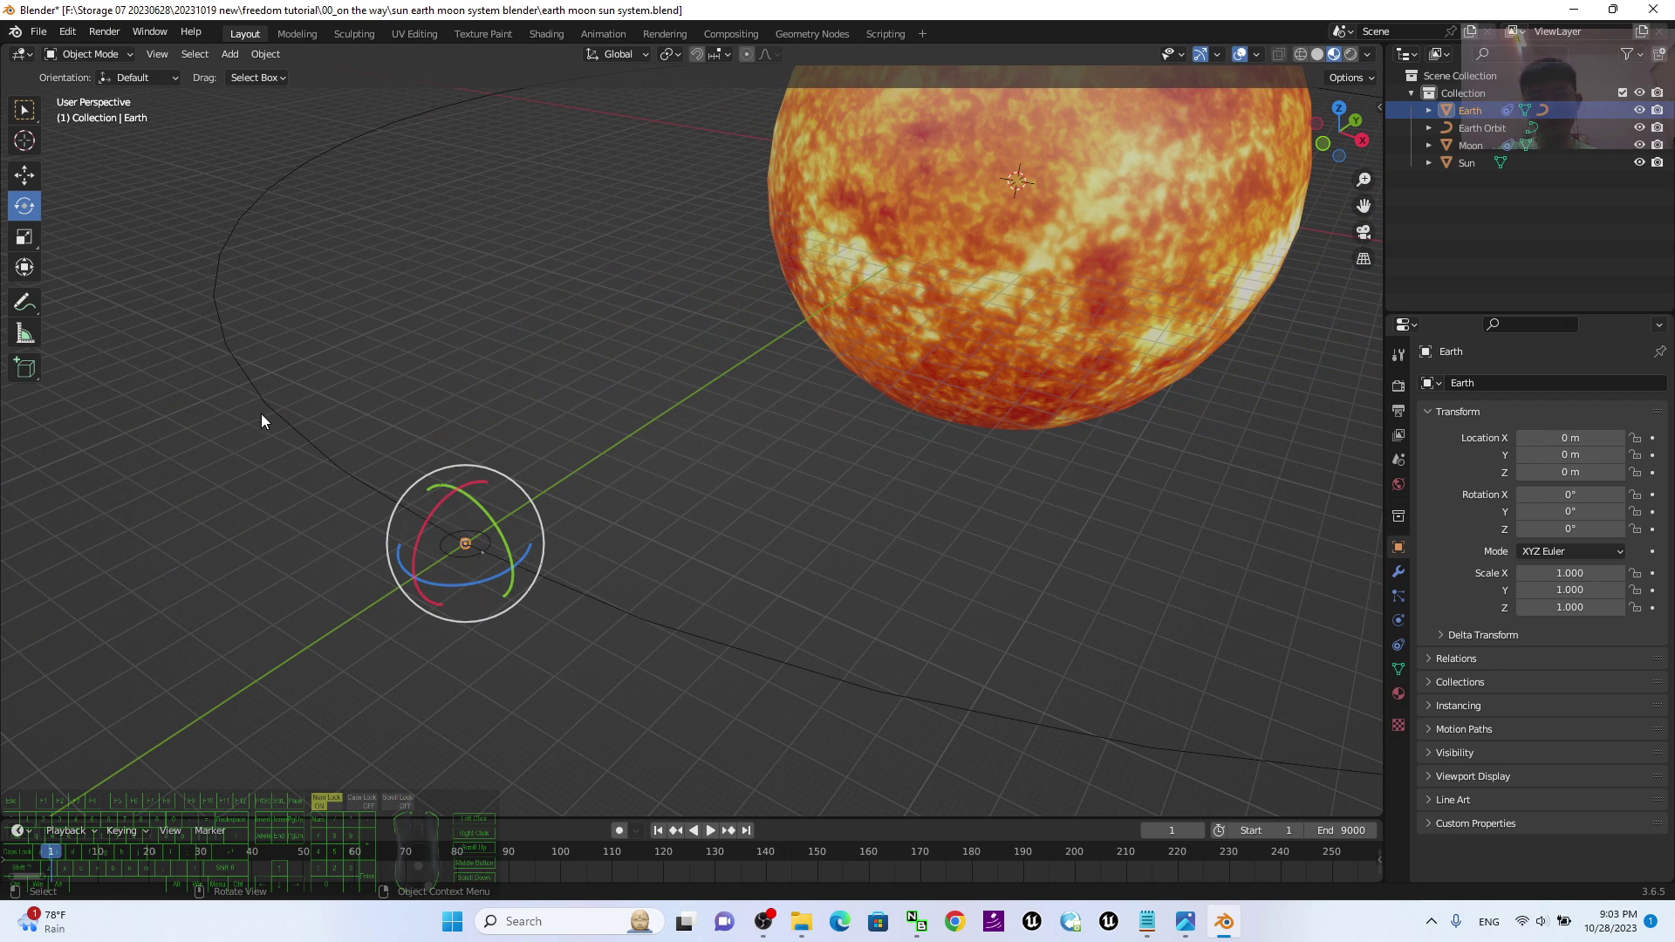
{"action": "left_click", "coordinate": [288, 415]}
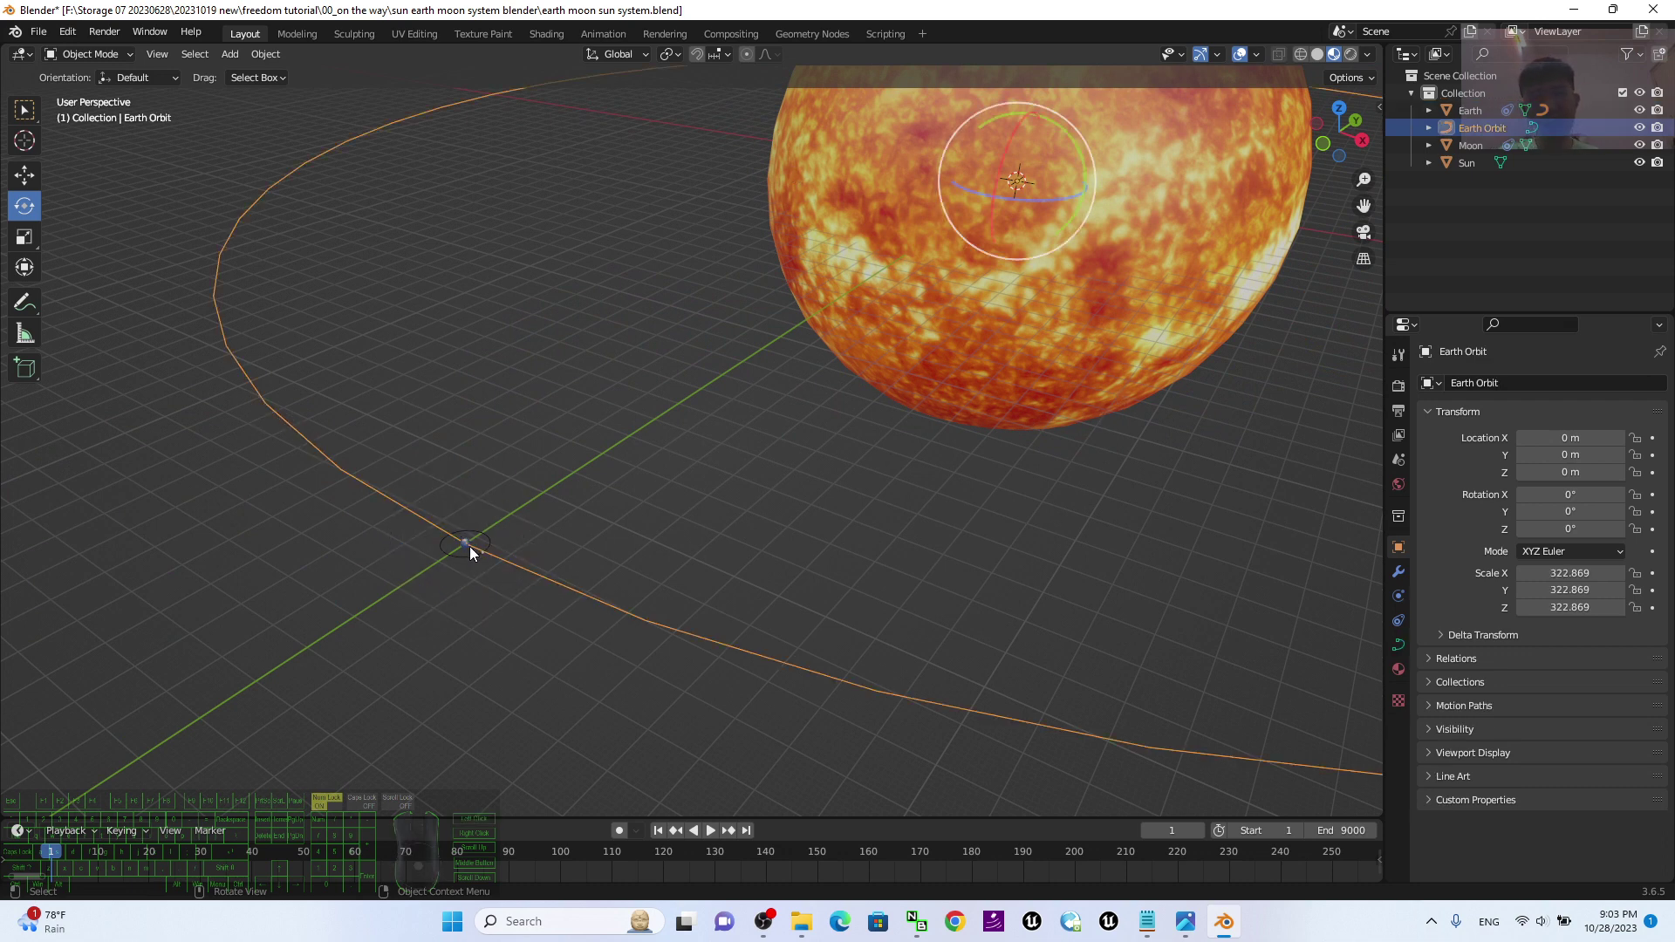
{"action": "left_click", "coordinate": [1186, 924]}
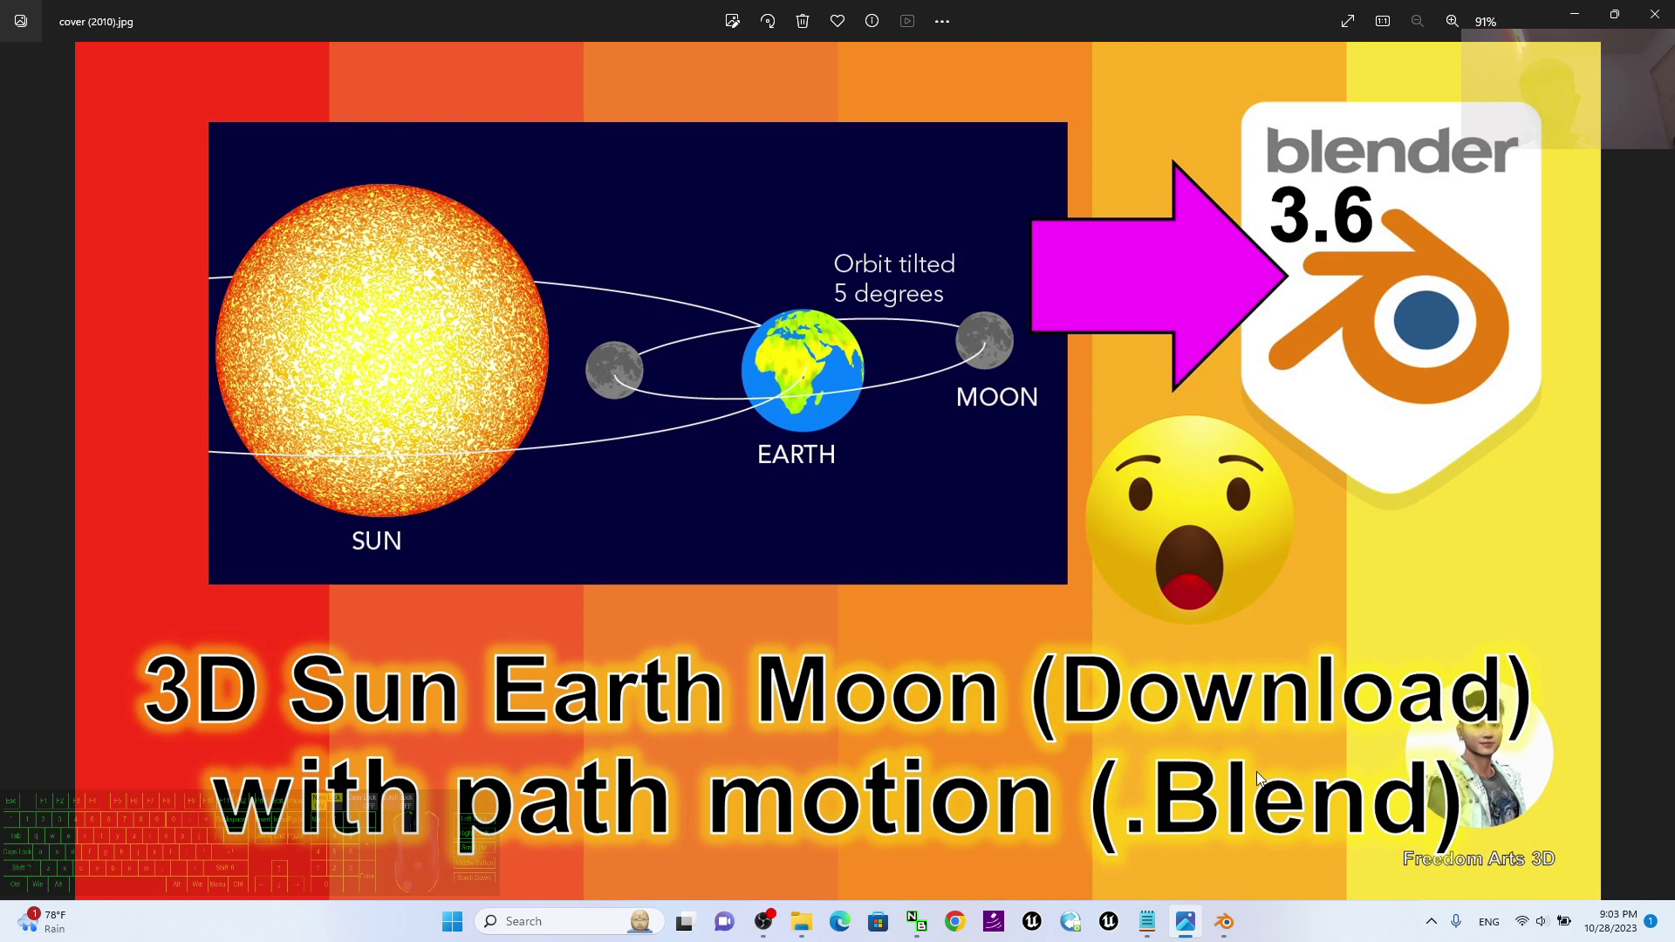
{"action": "left_click", "coordinate": [1224, 920]}
Frame the sun, Earth and Moon in the view and play the orbit animation.
{"action": "middle_click_drag", "start_coordinate": [534, 540], "coordinate": [622, 496]}
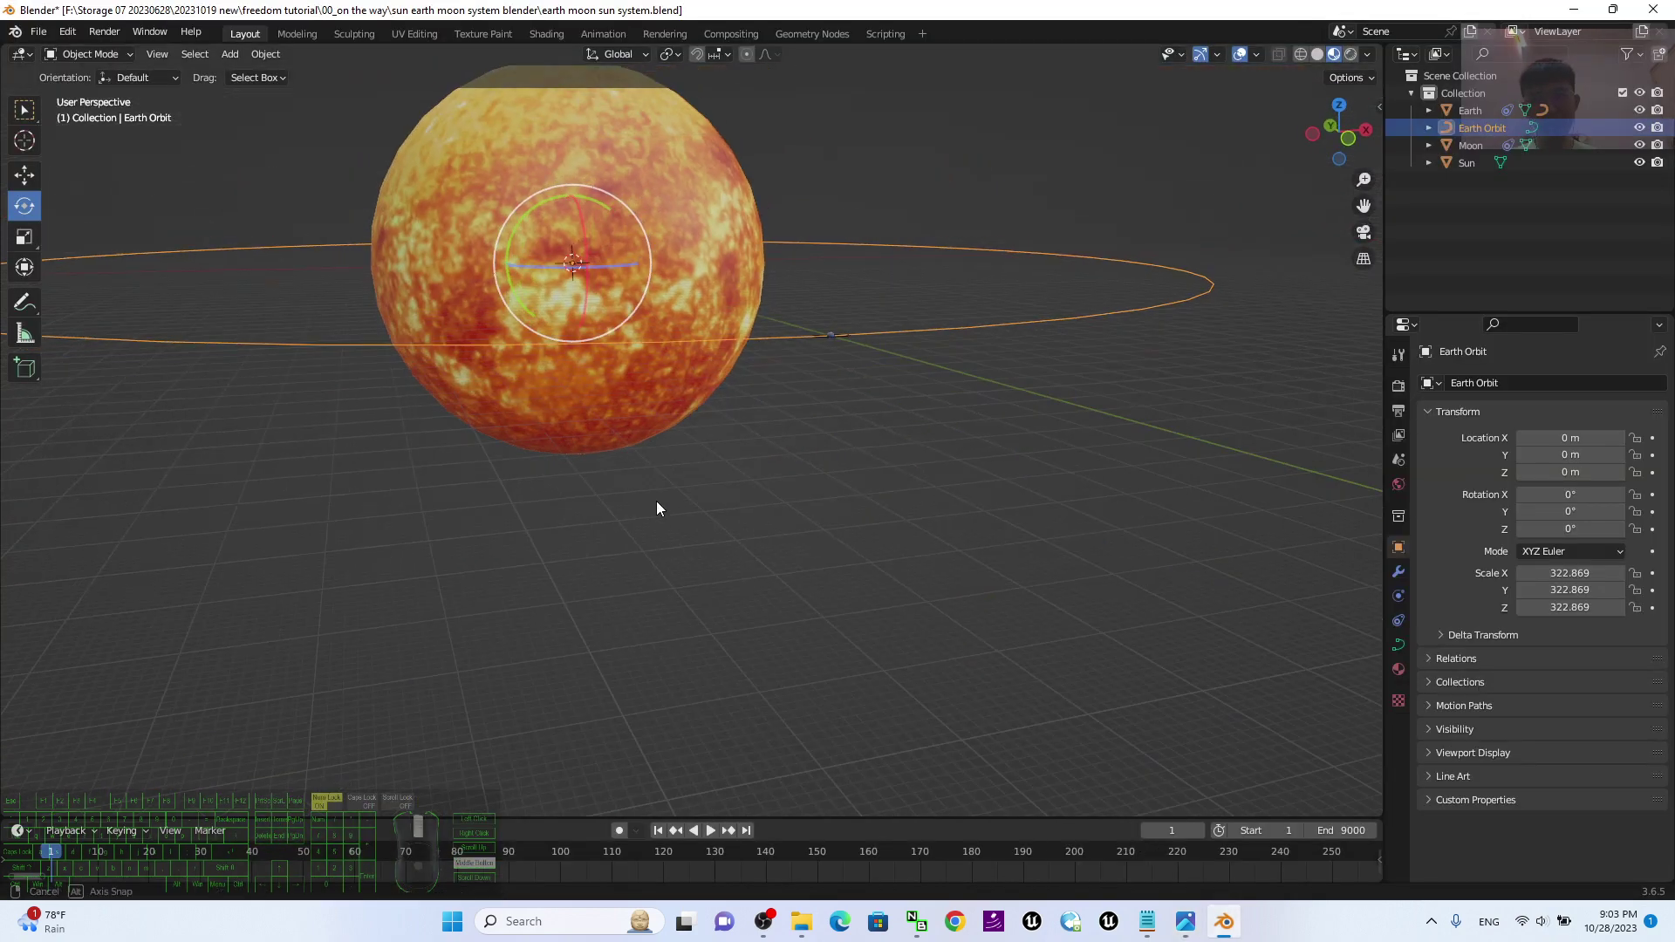
{"action": "scroll", "coordinate": [1058, 342], "scroll_direction": "up", "scroll_amount": 3}
{"action": "middle_click_drag", "start_coordinate": [971, 240], "coordinate": [921, 282]}
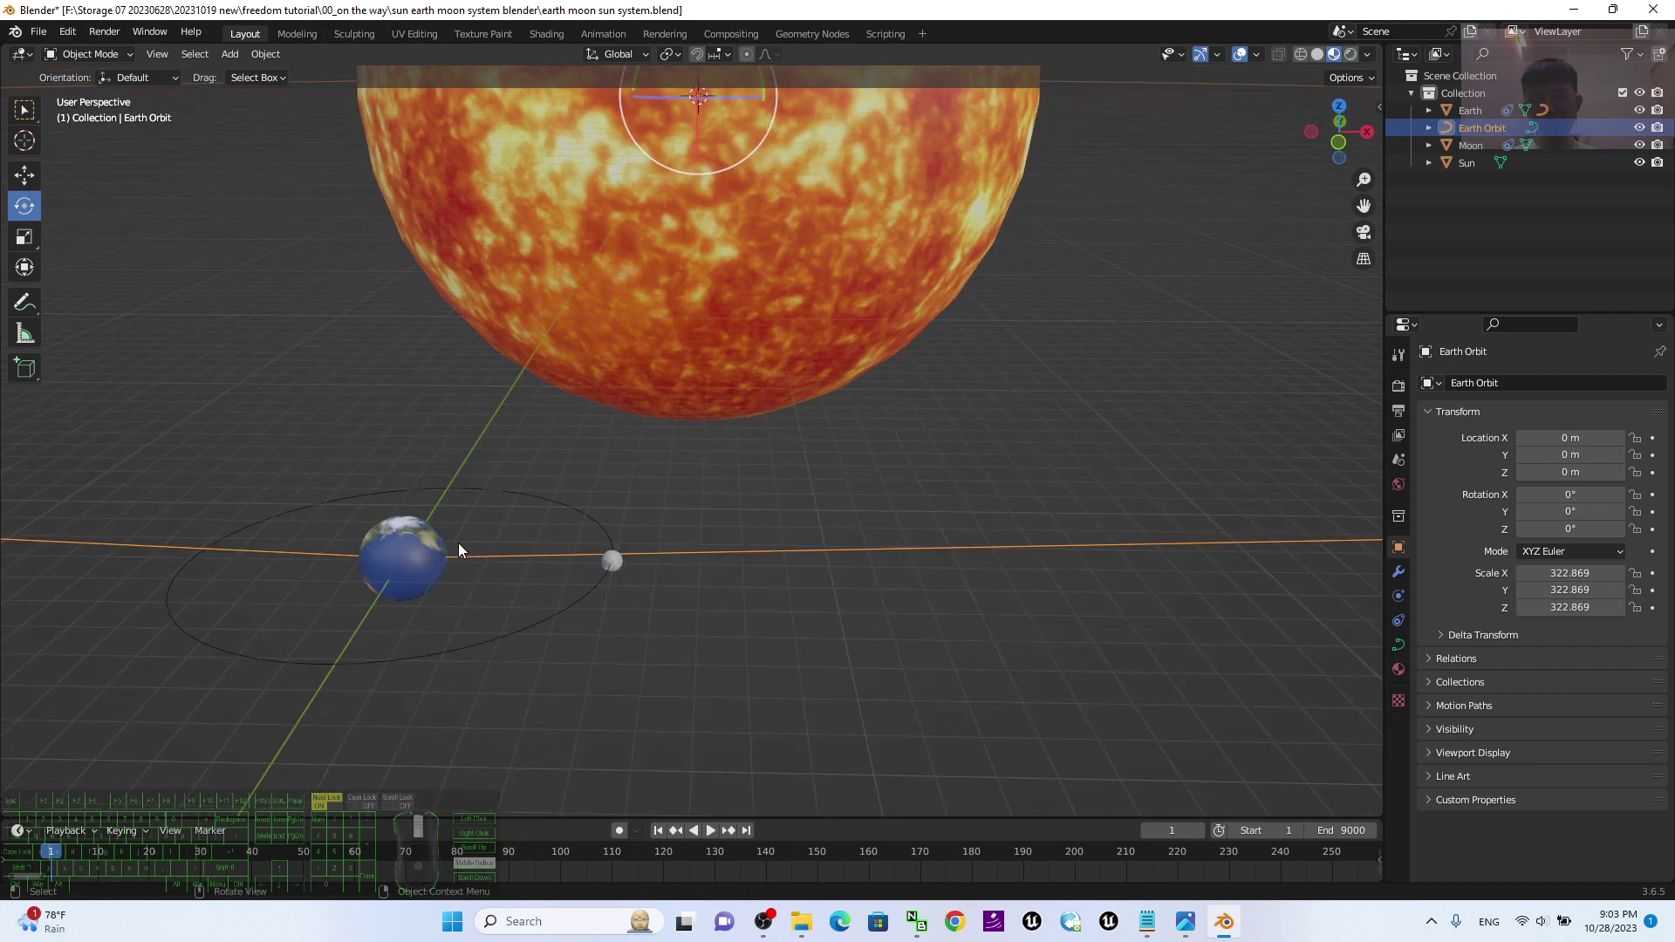
{"action": "middle_click_drag", "start_coordinate": [466, 541], "coordinate": [693, 641]}
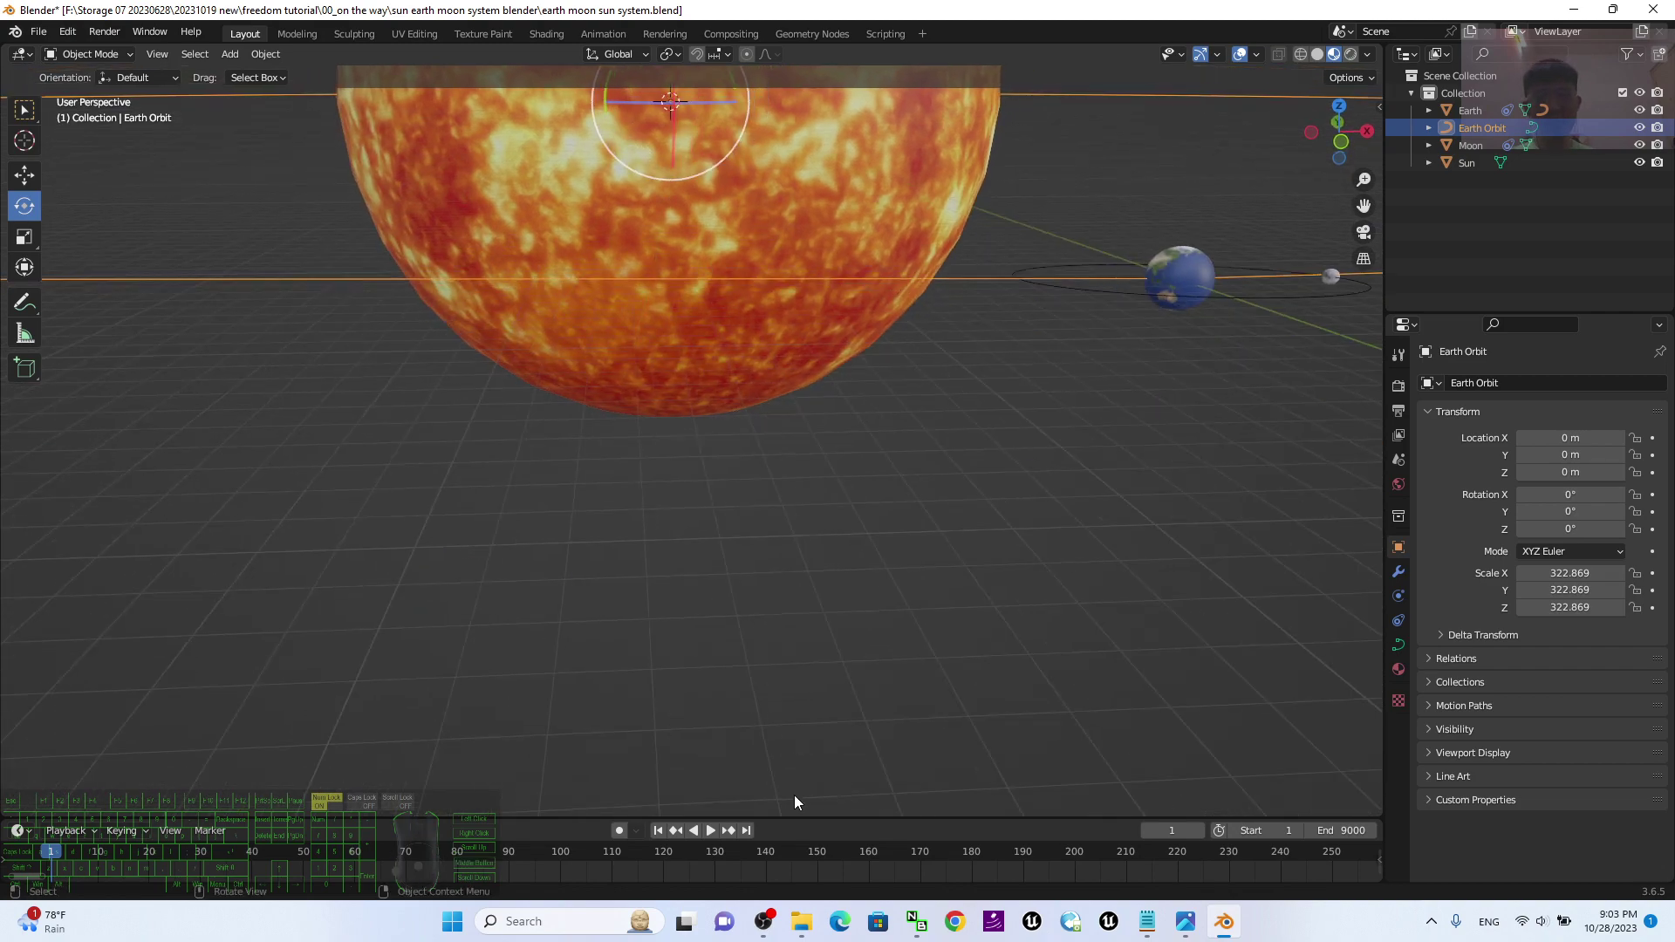
{"action": "left_click", "coordinate": [711, 830]}
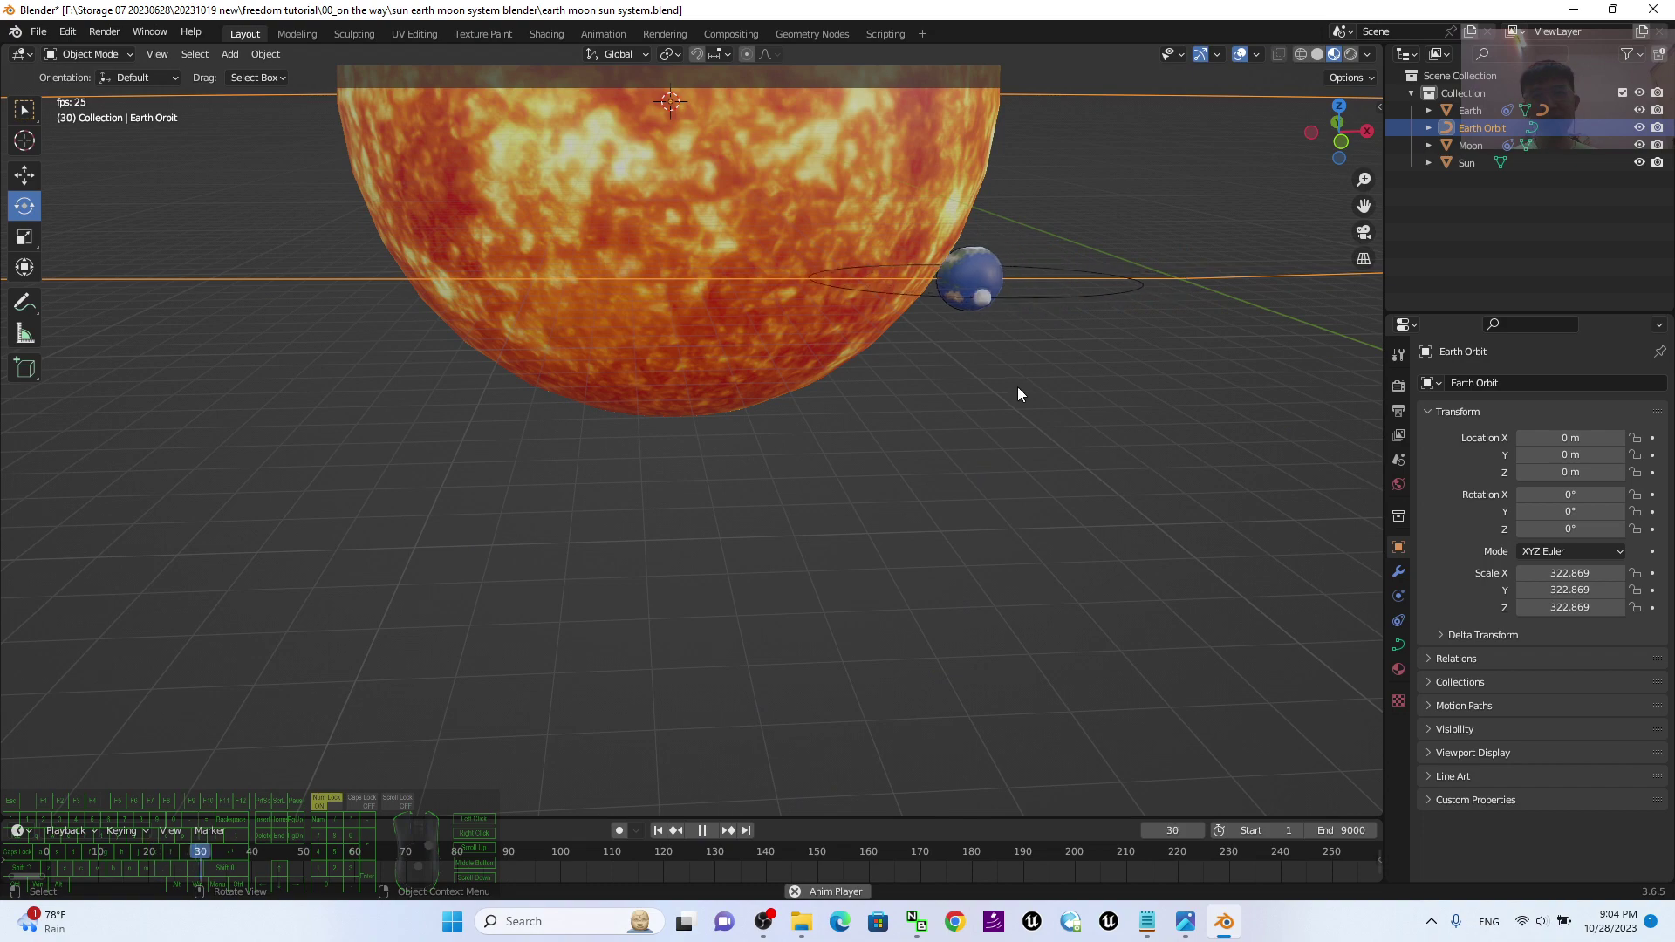
Orbit during playback, stop the animation at frame 255, and show the Photos cover image.
{"action": "middle_click_drag", "start_coordinate": [1000, 405], "coordinate": [743, 512]}
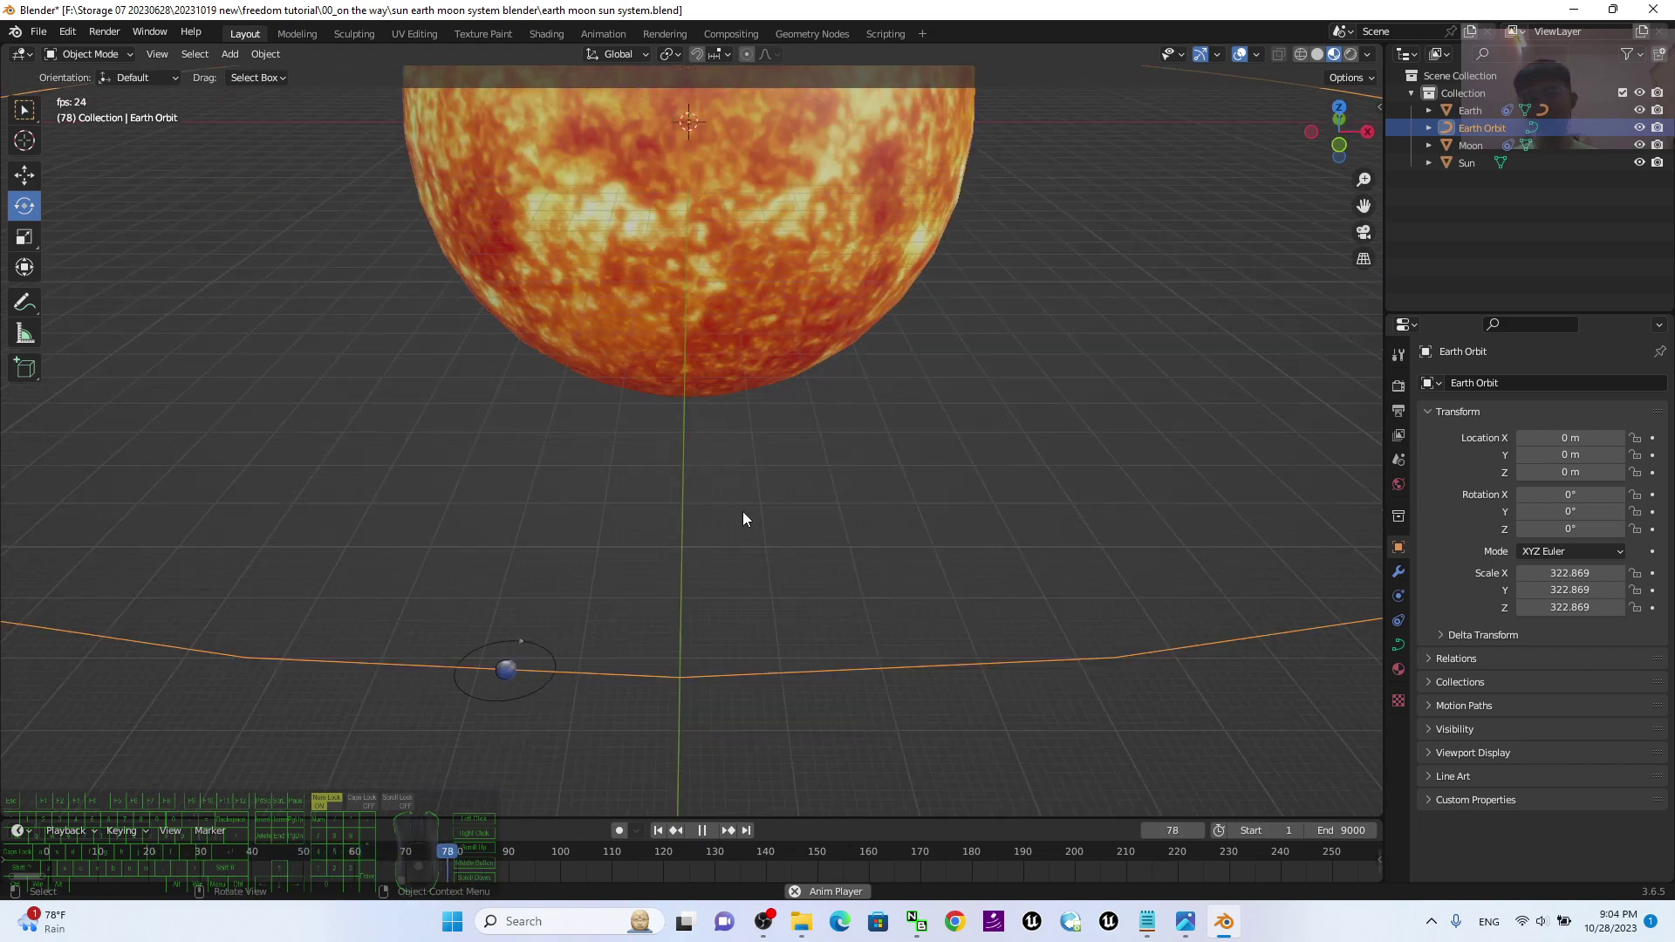
{"action": "mouse_move", "coordinate": [574, 661]}
{"action": "middle_mouse_down"}
{"action": "mouse_move", "coordinate": [606, 634]}
{"action": "mouse_move", "coordinate": [603, 586]}
{"action": "mouse_move", "coordinate": [541, 611]}
{"action": "middle_mouse_up"}
{"action": "middle_click_drag", "start_coordinate": [512, 529], "coordinate": [556, 535]}
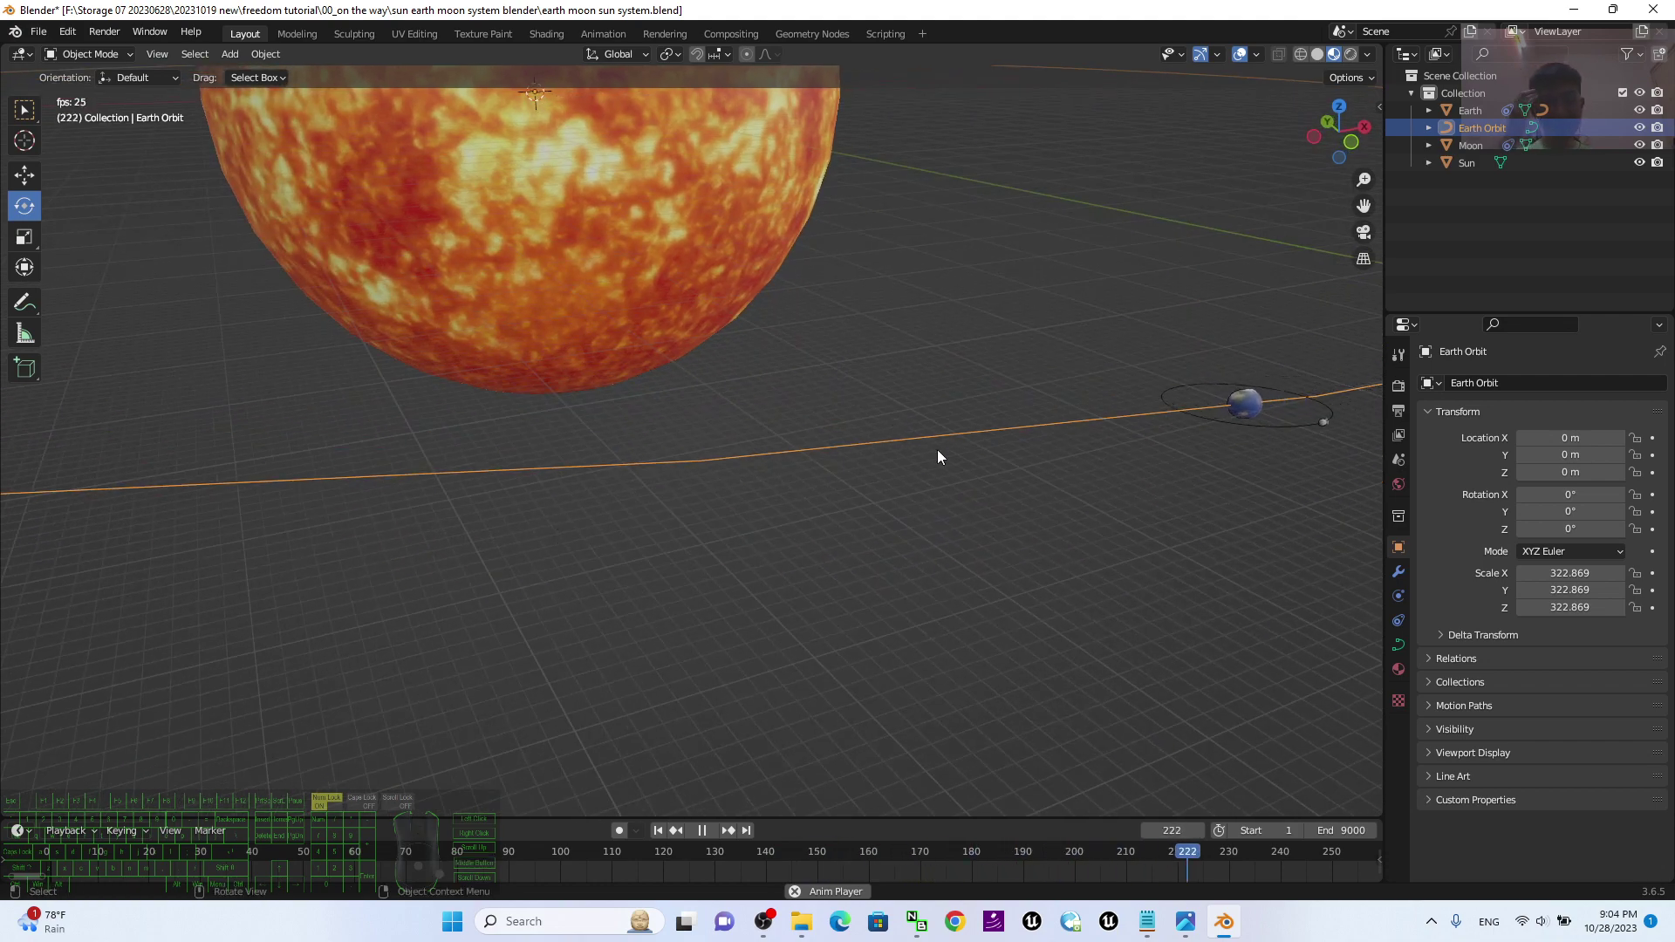
{"action": "left_click", "coordinate": [701, 830]}
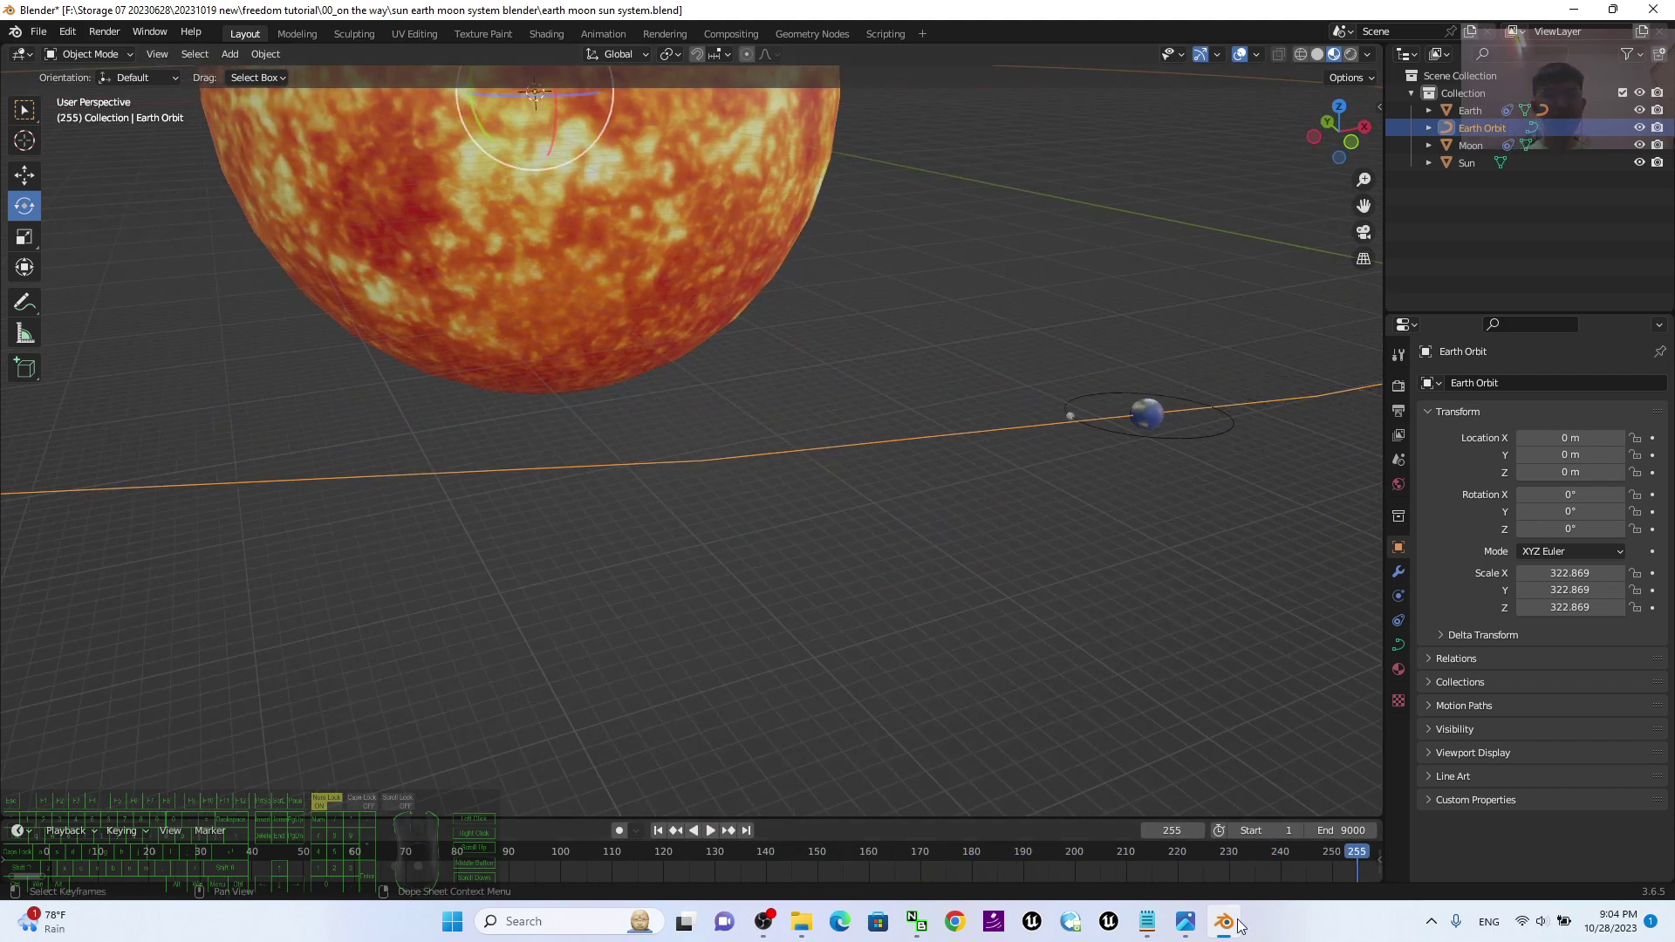
{"action": "left_click", "coordinate": [1189, 922]}
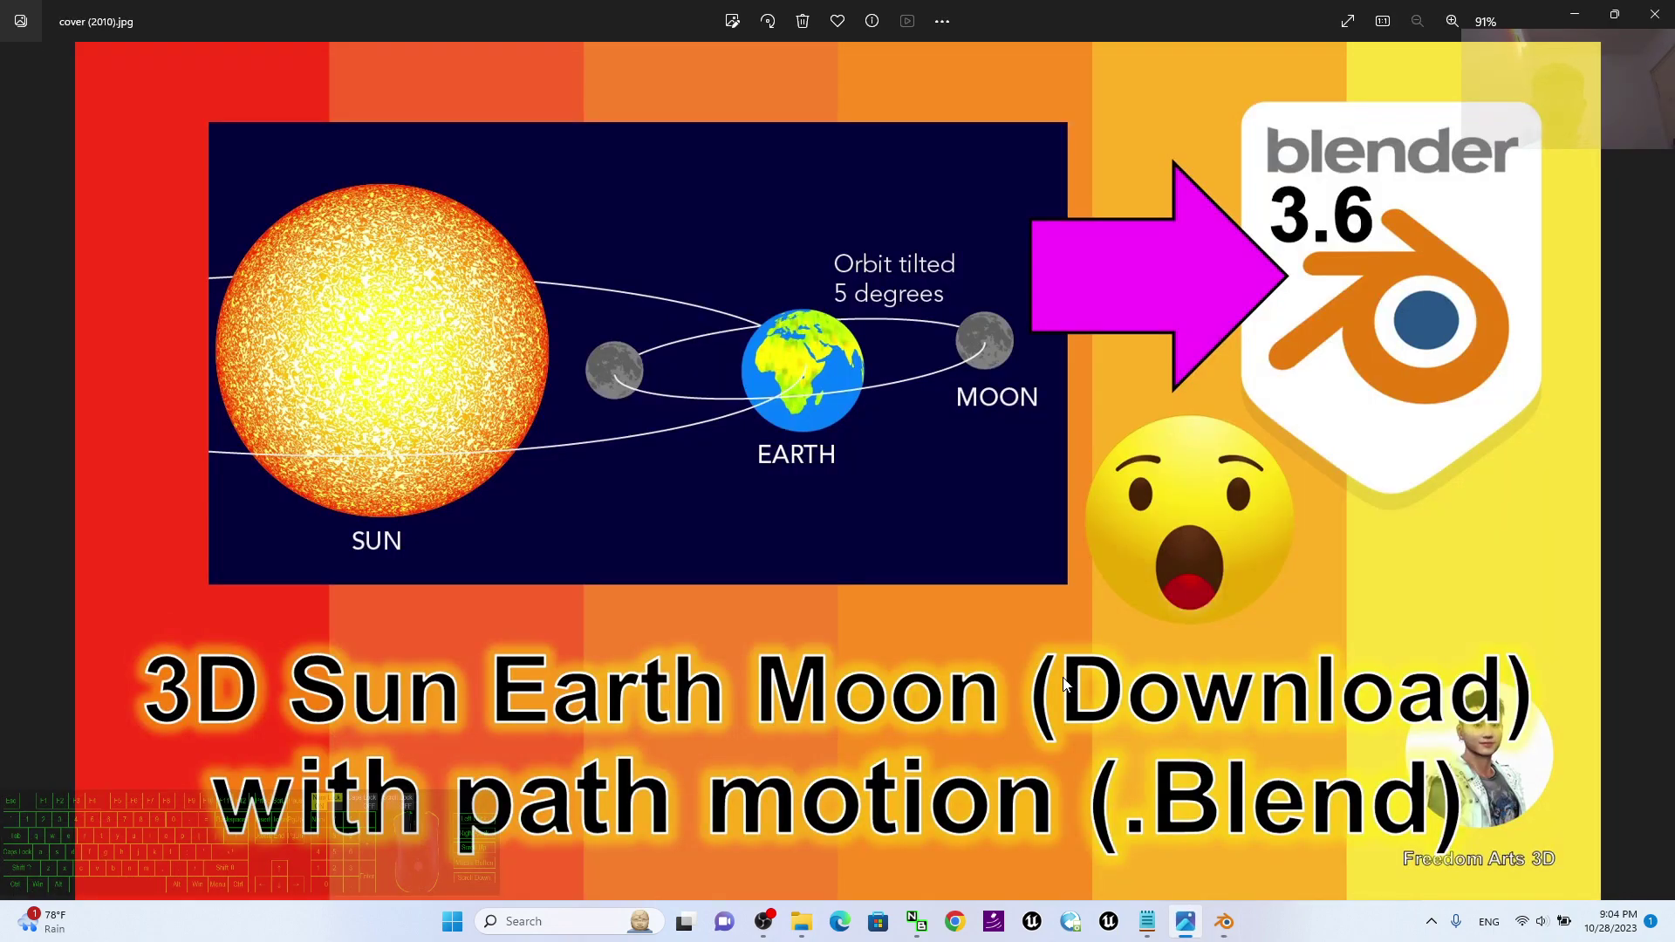